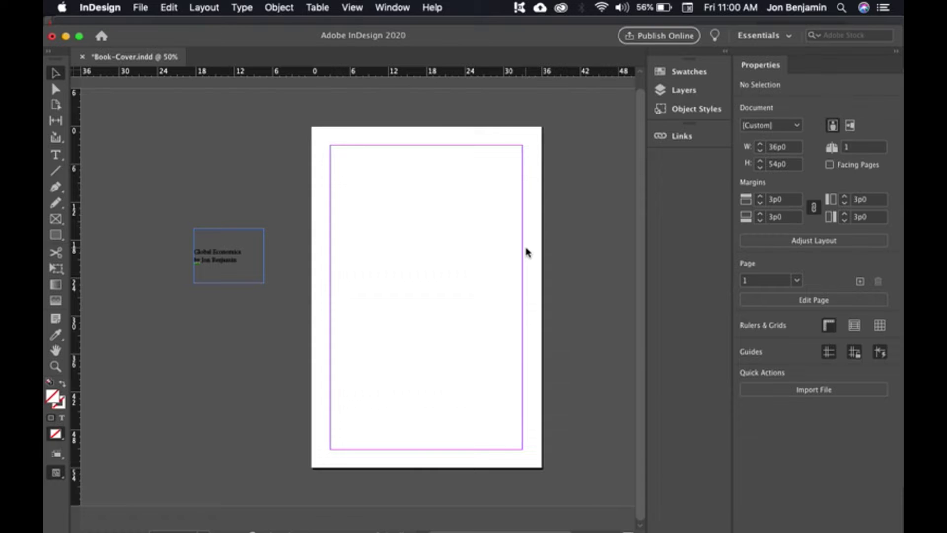
# - Place the wheel image onto the cover page and move the title text frame clear of it on the pasteboard
pyautogui.moveTo(243, 256); pyautogui.dragTo(274, 223)
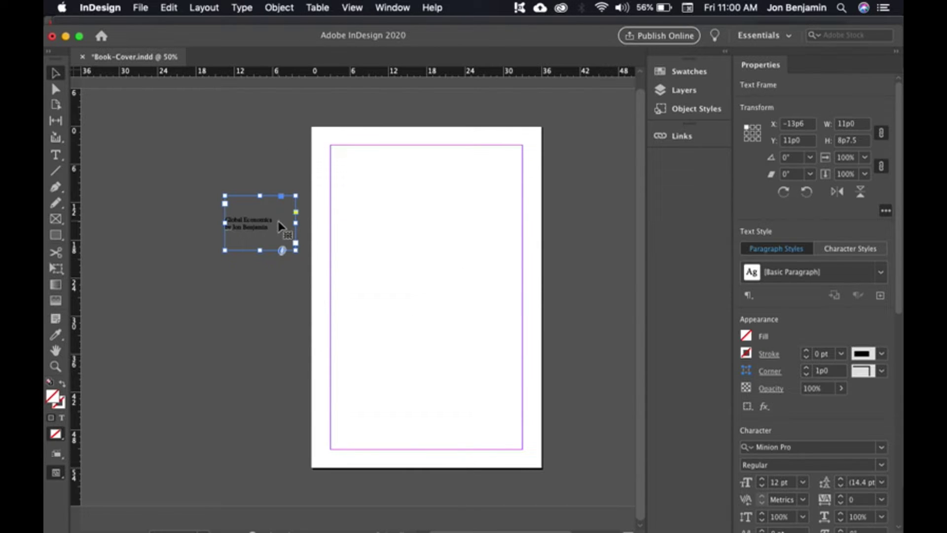
pyautogui.click(270, 302)
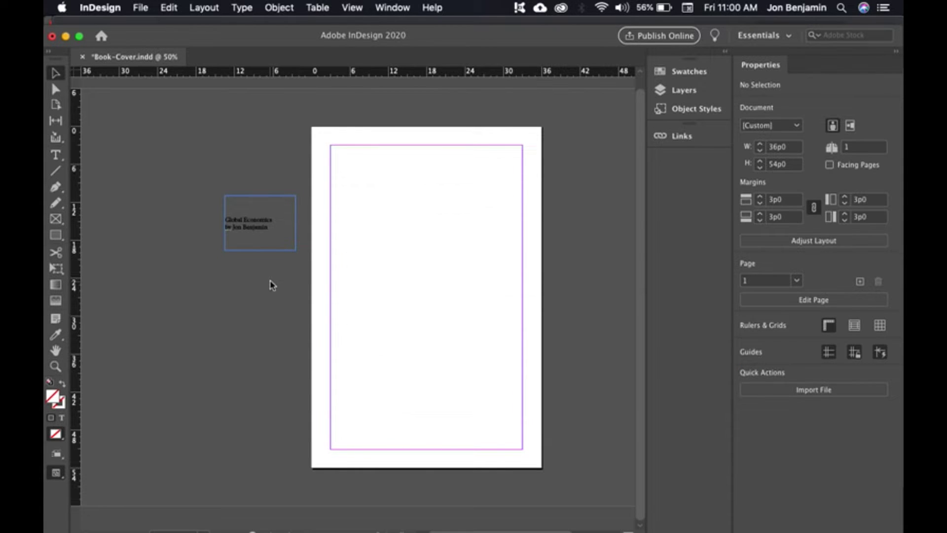
pyautogui.click(54, 59)
pyautogui.moveTo(869, 191); pyautogui.dragTo(382, 255)
pyautogui.moveTo(495, 276); pyautogui.dragTo(399, 157)
pyautogui.moveTo(259, 238); pyautogui.dragTo(211, 239)
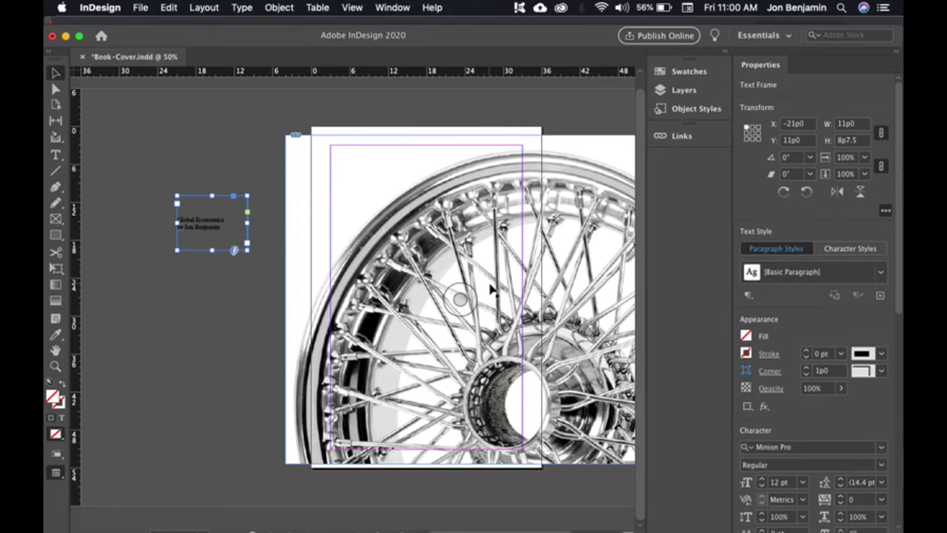
# - Reposition the wheel image with its frame cropped to the page edges, and move the text frame farther out on the pasteboard
pyautogui.moveTo(483, 298); pyautogui.dragTo(438, 286)
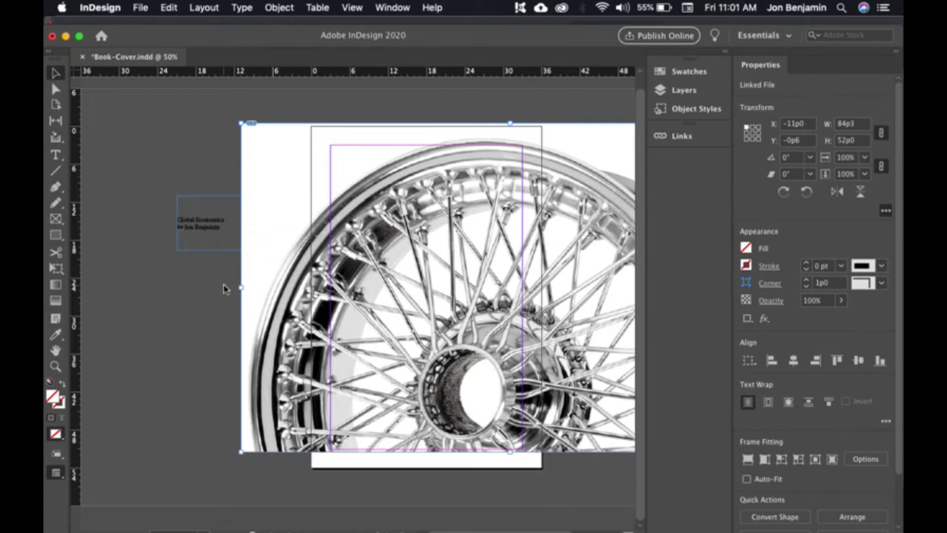
pyautogui.moveTo(184, 225); pyautogui.dragTo(157, 224)
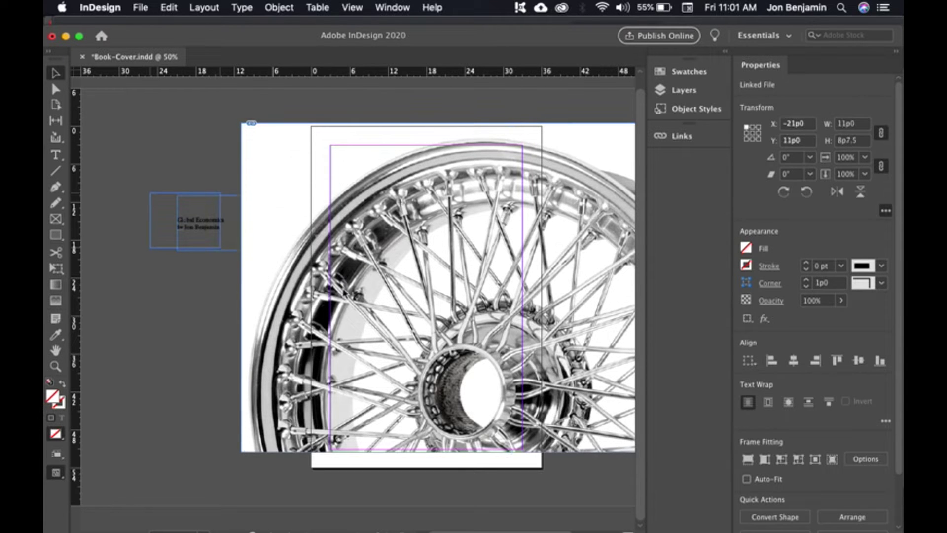
pyautogui.moveTo(347, 297); pyautogui.dragTo(353, 340)
pyautogui.click(56, 75)
pyautogui.click(142, 124)
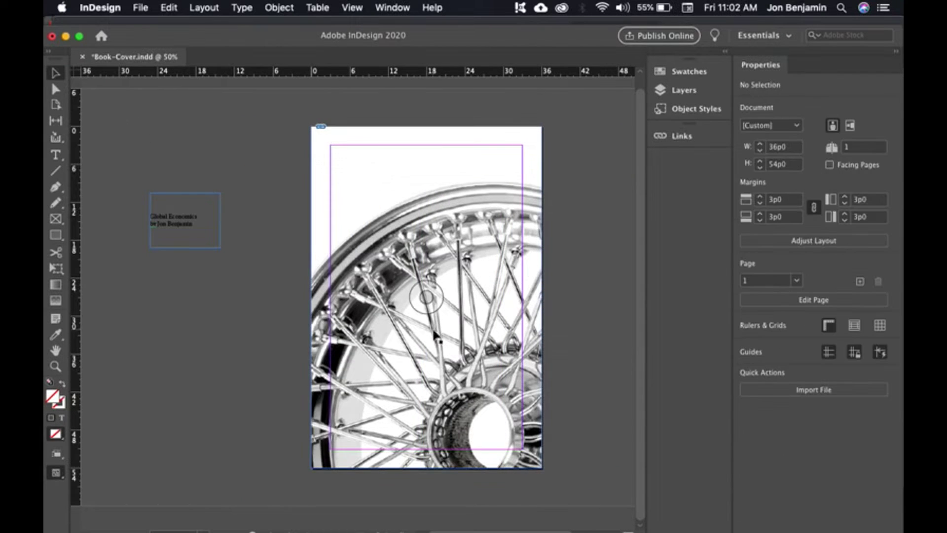
# - Select the wheel image inside its frame and shift it left to about X -17p11, Y 5p10.5 without moving the frame
pyautogui.doubleClick(513, 301)
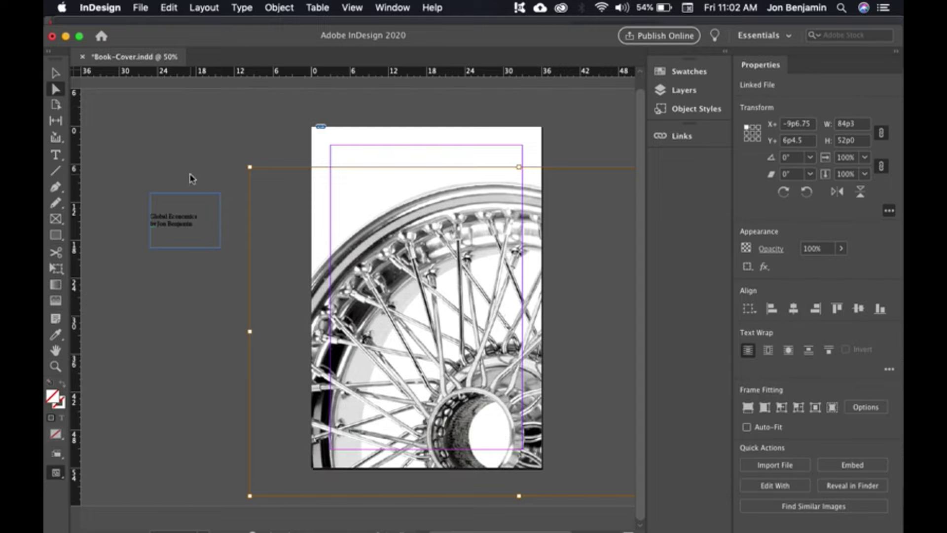
pyautogui.click(197, 152)
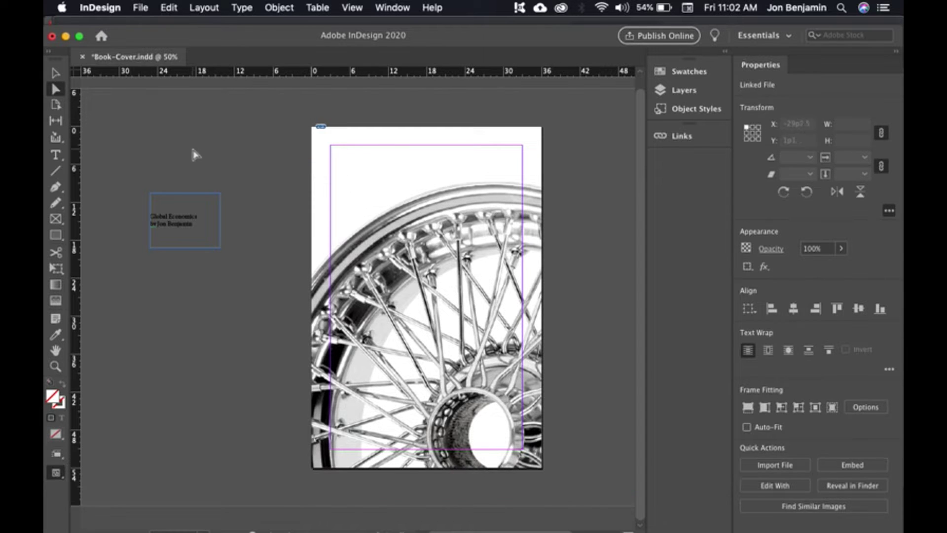
pyautogui.click(510, 270)
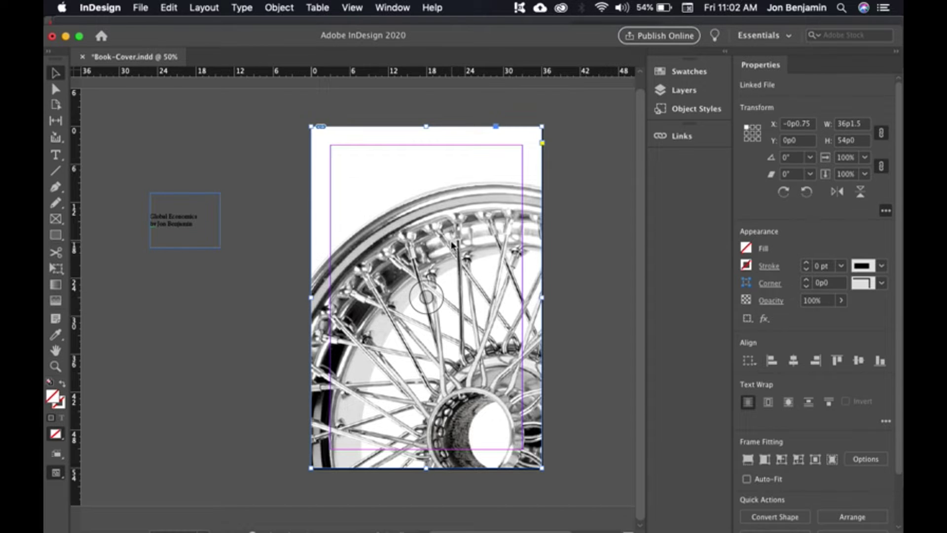
pyautogui.click(449, 296)
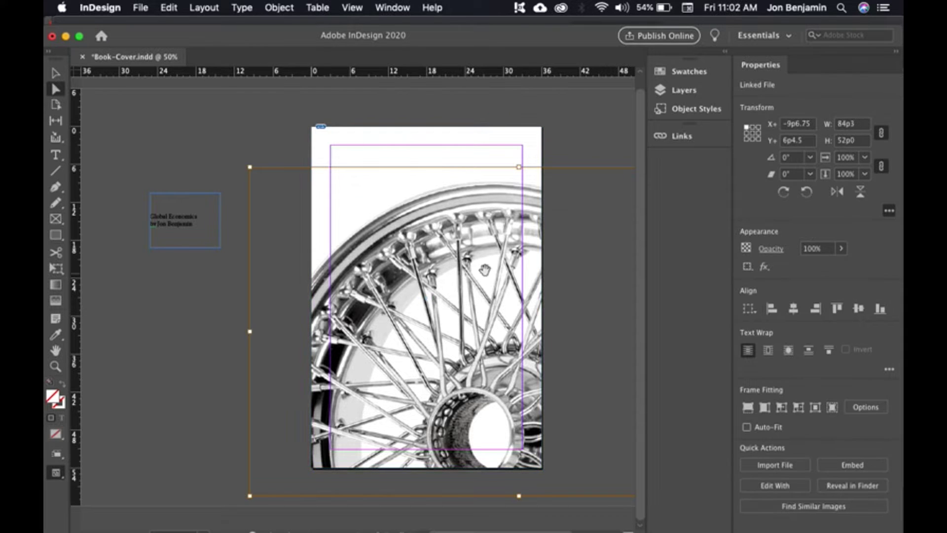
pyautogui.moveTo(482, 267)
pyautogui.mouseDown()
pyautogui.moveTo(434, 239)
pyautogui.moveTo(500, 314)
pyautogui.moveTo(444, 277)
pyautogui.moveTo(476, 266)
pyautogui.mouseUp()
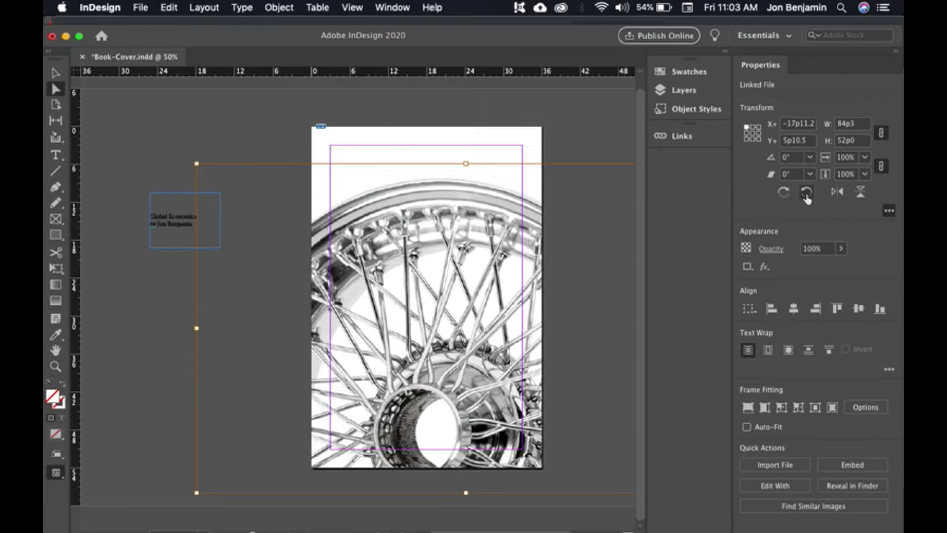
# - Rotate the wheel image 180° inside its frame and reposition it to cover the upper part of the page
pyautogui.click(807, 194)
pyautogui.click(807, 193)
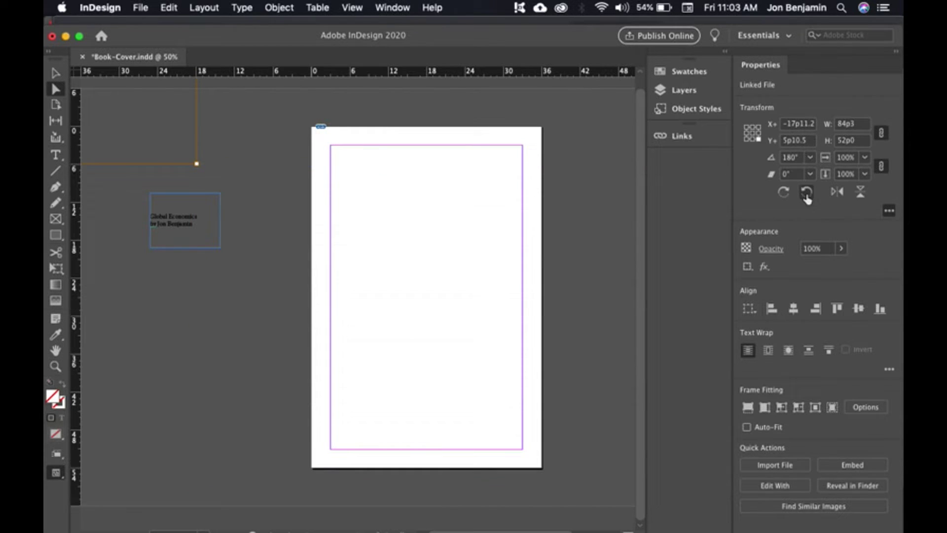
pyautogui.moveTo(169, 154); pyautogui.dragTo(170, 155)
pyautogui.click(568, 472)
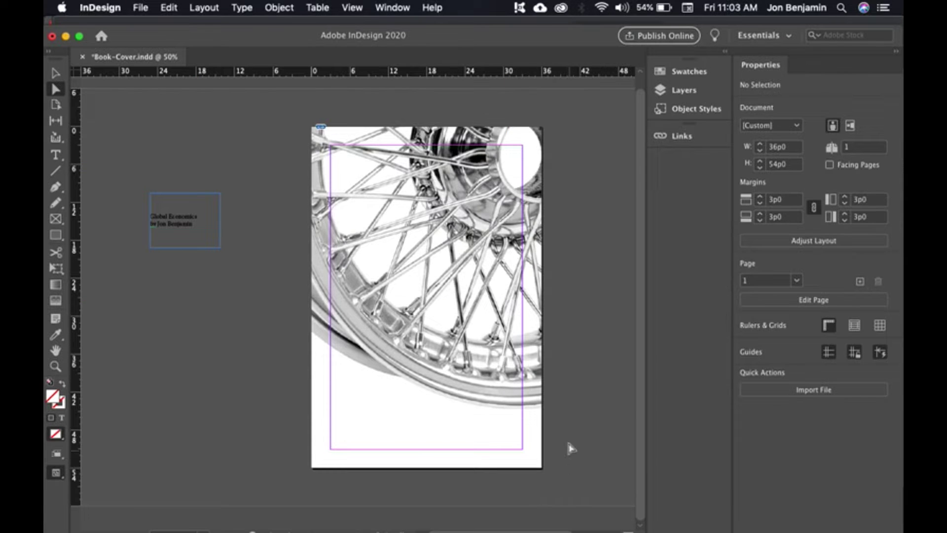
# - Move the wide text frame on the pasteboard closer to the page, to about X -45p10.5, Y 30p0
pyautogui.press('cmd+z')
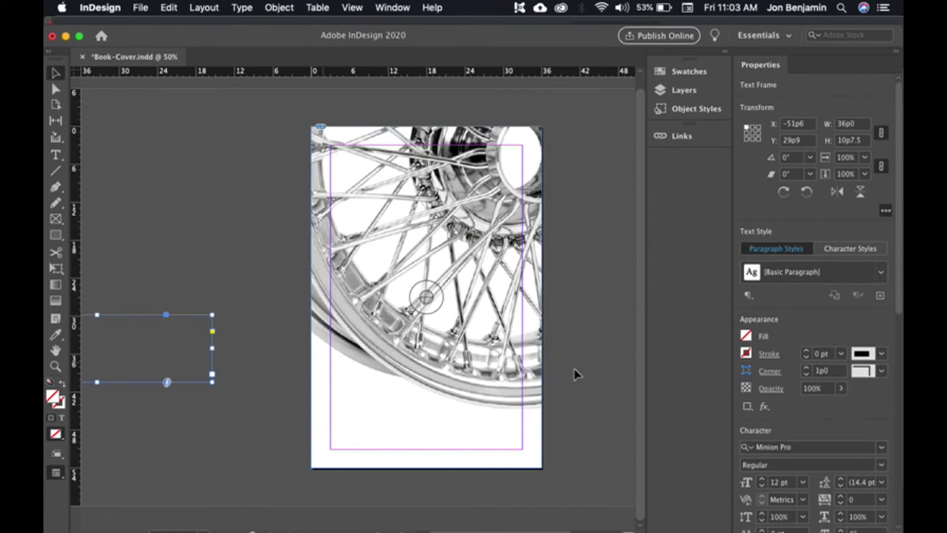
pyautogui.moveTo(192, 367); pyautogui.dragTo(228, 369)
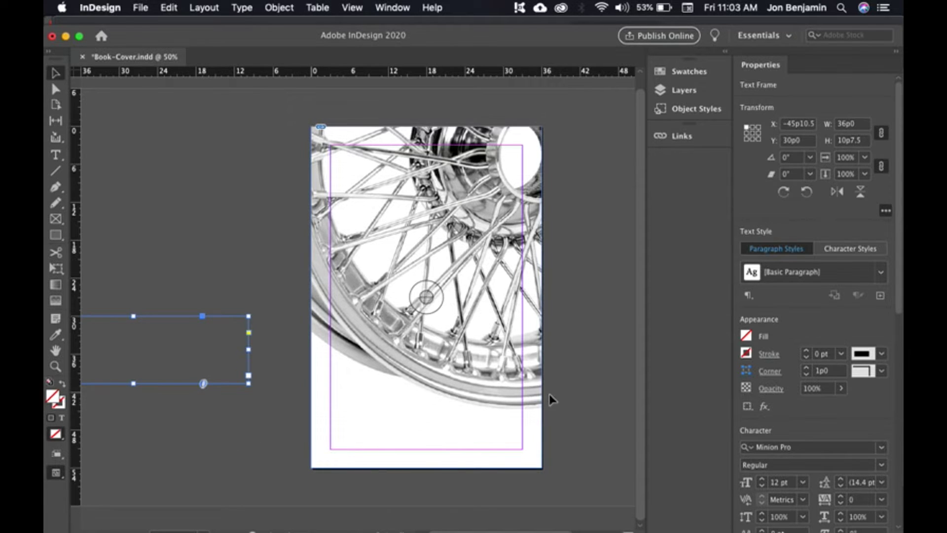
# - Start Create Guides with 9 rows and zero gutters for both rows and columns
pyautogui.click(202, 8)
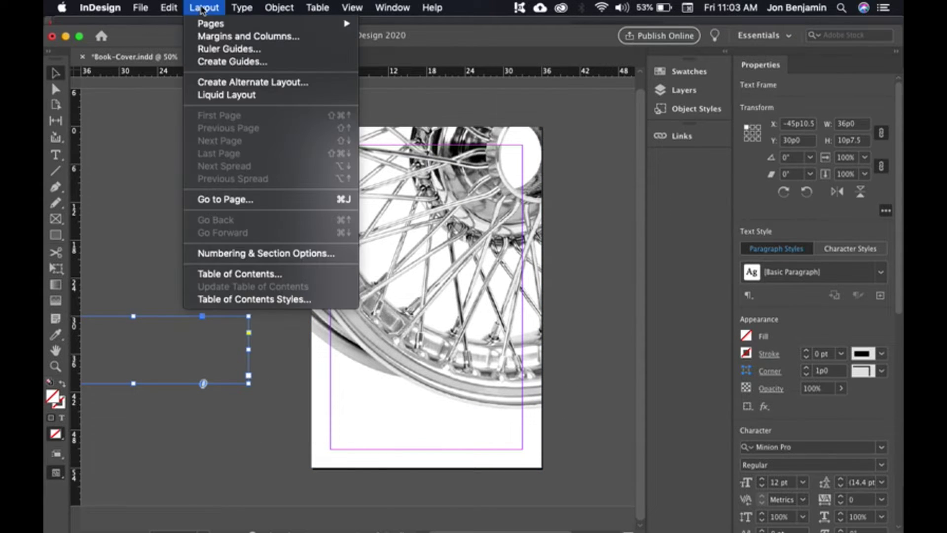
pyautogui.click(232, 61)
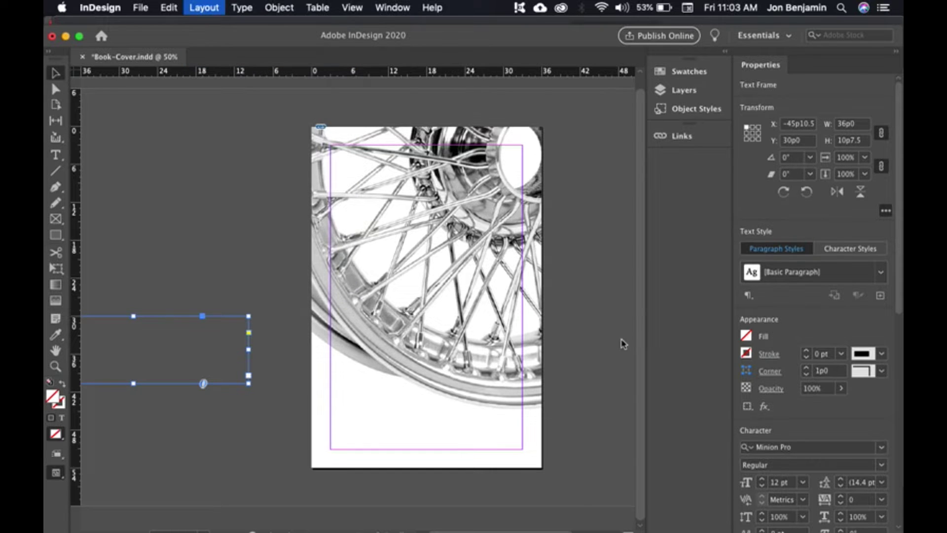
pyautogui.press('Tab')
pyautogui.write('0')
pyautogui.press('Tab')
pyautogui.press('Tab')
pyautogui.write('0')
pyautogui.hotkey('shift', 'Tab')
pyautogui.hotkey('shift', 'Tab')
pyautogui.hotkey('shift', 'Tab')
pyautogui.write('9')
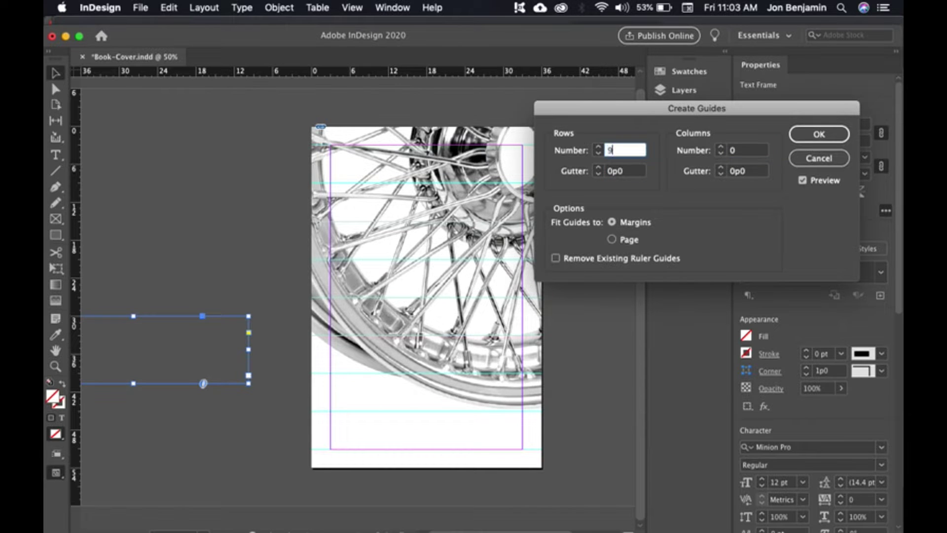
# - Set the guides to 6 columns and create the grid fitted to the page margins
pyautogui.press('Tab')
pyautogui.press('Tab')
pyautogui.press('Tab')
pyautogui.hotkey('shift', 'Tab')
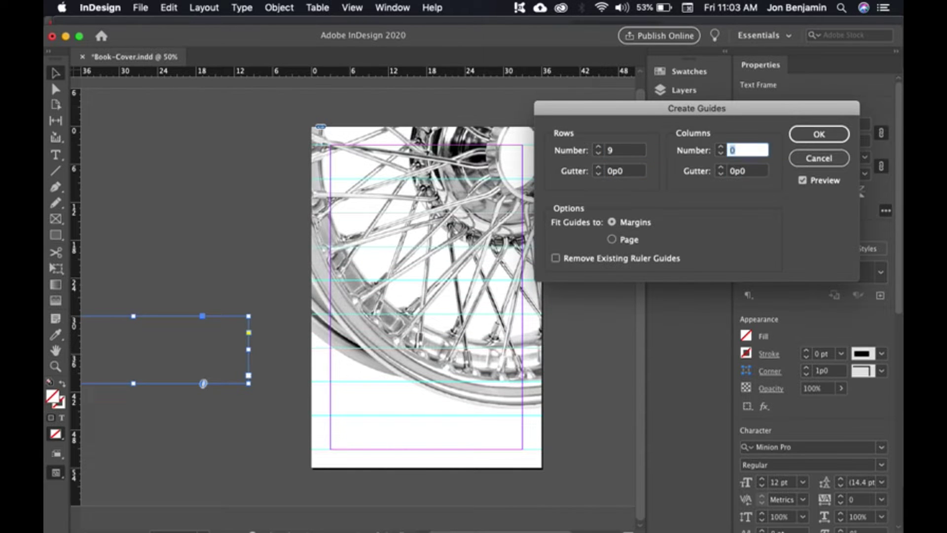
pyautogui.write('6')
pyautogui.press('Tab')
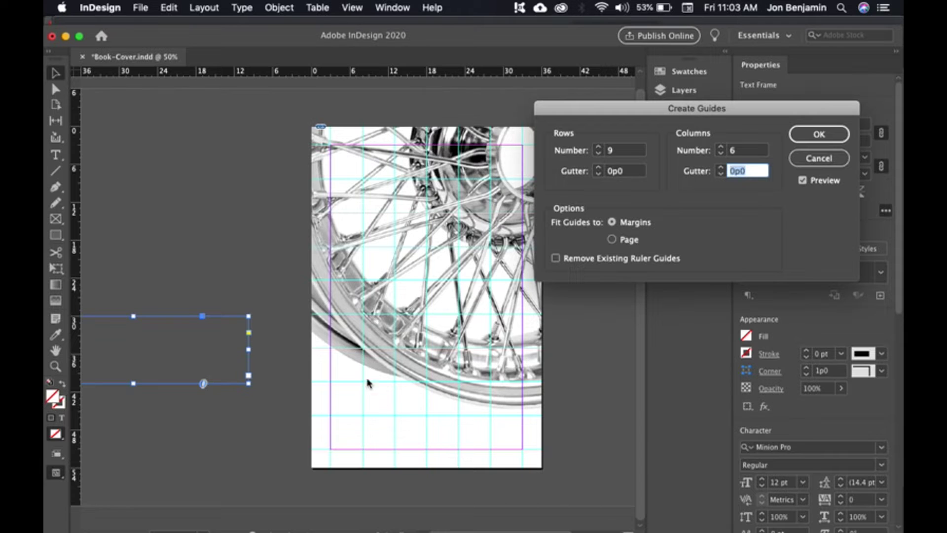
pyautogui.click(841, 140)
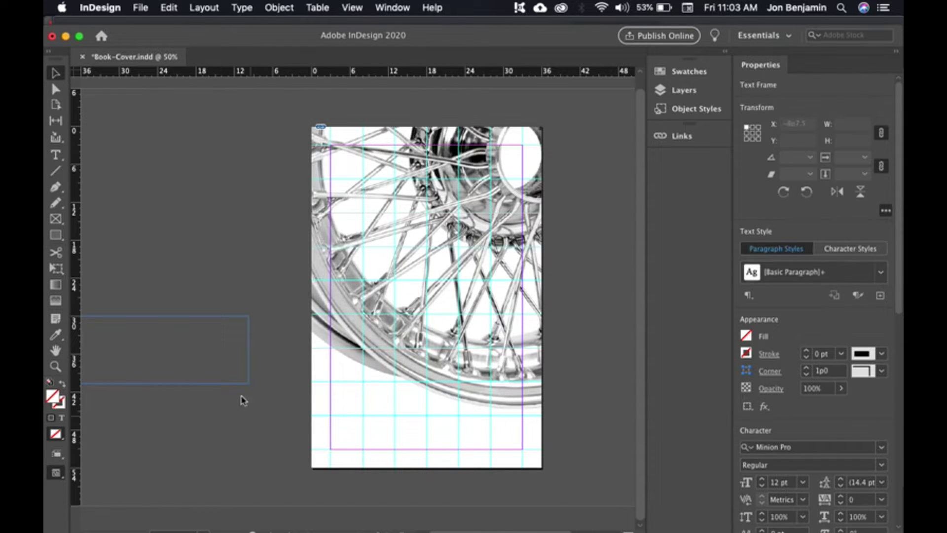
# - Place the title text frame in the bottom row of the guide grid and set all its text to Bodoni 72 Book
pyautogui.moveTo(182, 359); pyautogui.dragTo(508, 437)
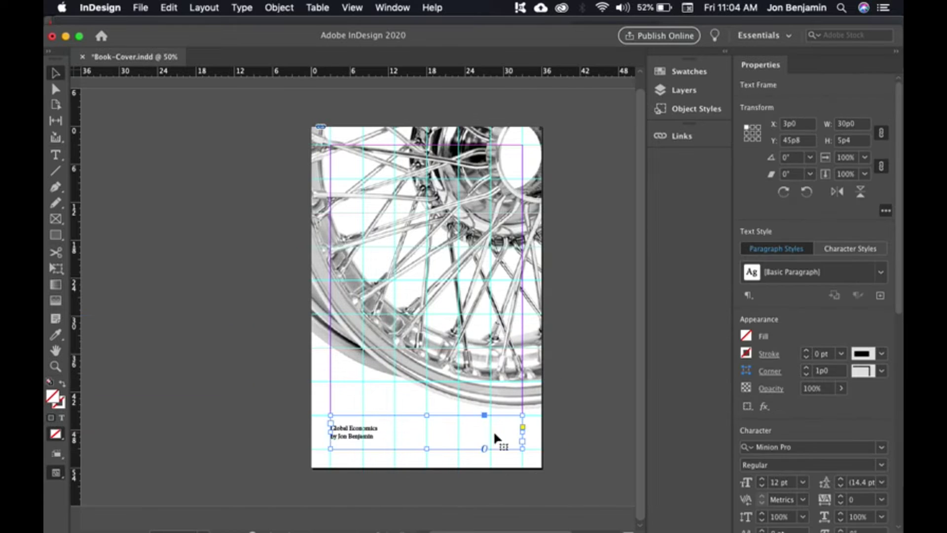
pyautogui.doubleClick(431, 438)
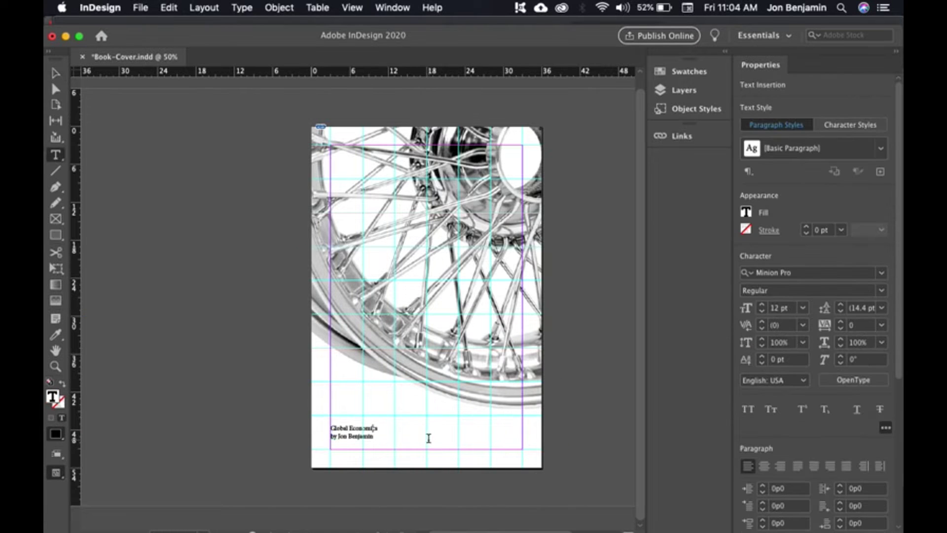
pyautogui.press('super+a')
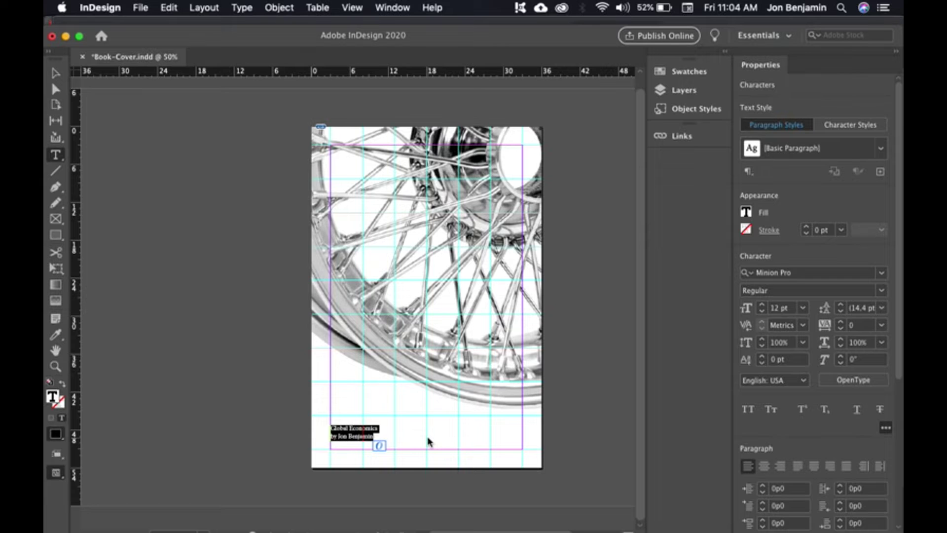
pyautogui.click(794, 272)
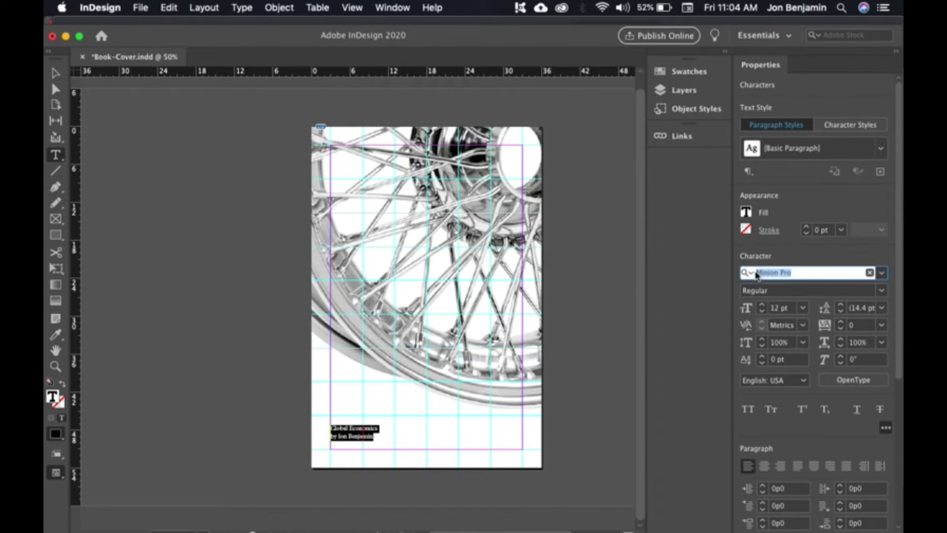
pyautogui.write('bo')
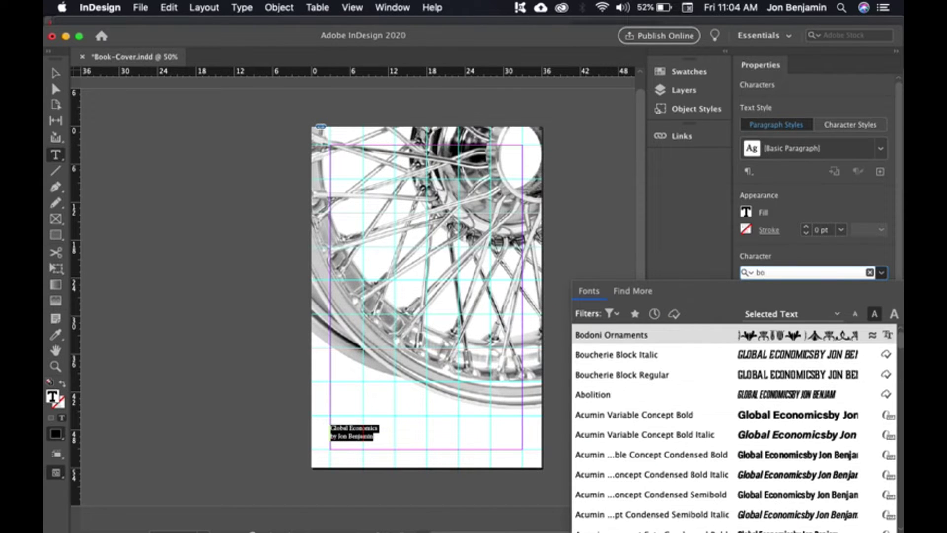
pyautogui.write('don')
pyautogui.click(674, 356)
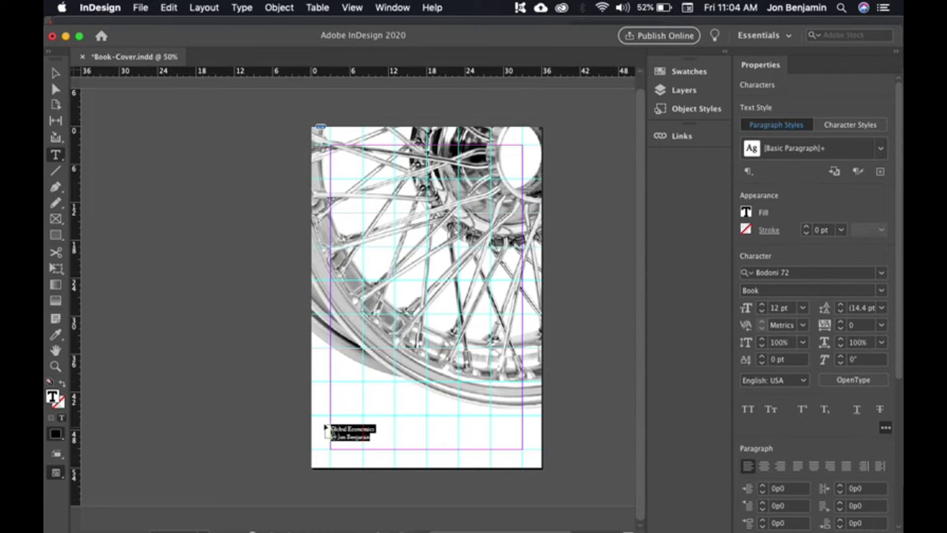
# - Select the "Global Economics" title line and enlarge it past 48 pt until it nearly spans the margin width
pyautogui.click(357, 433)
pyautogui.tripleClick(374, 426)
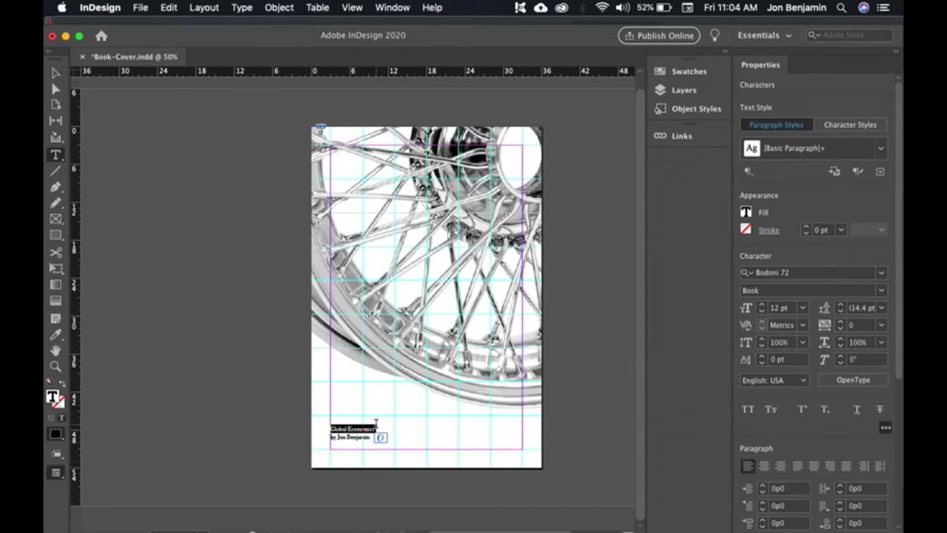
pyautogui.press('super+shift+period')
pyautogui.press('super+shift+period')
pyautogui.press('super+shift+period')
pyautogui.press('super+shift+period')
pyautogui.press('super+shift+period')
pyautogui.press('super+shift+period')
pyautogui.press('super+shift+period')
pyautogui.press('super+shift+period')
pyautogui.press('super+shift+period')
pyautogui.press('super+shift+period')
pyautogui.press('super+shift+period')
pyautogui.press('super+shift+period')
pyautogui.press('super+shift+period')
pyautogui.press('super+shift+period')
pyautogui.press('super+shift+period')
pyautogui.press('super+shift+period')
pyautogui.press('super+shift+period')
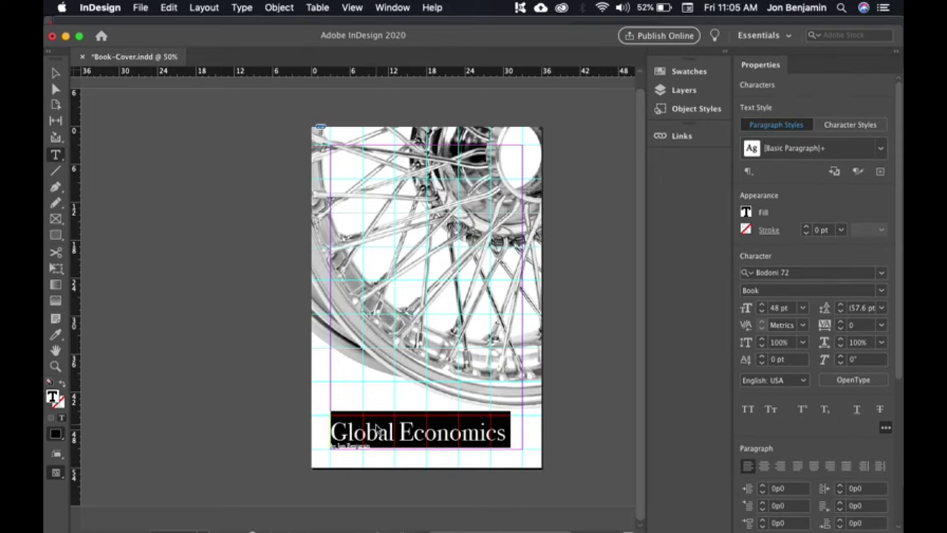
pyautogui.press('super+shift+period')
pyautogui.press('super+shift+period')
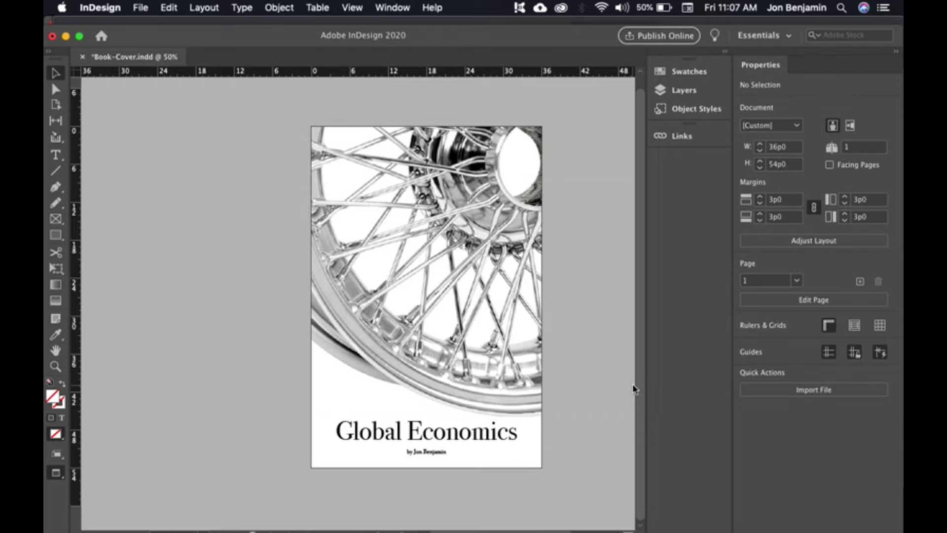
# - Select the wheel image inside its frame and open the original file for editing in Photoshop
pyautogui.click(492, 285)
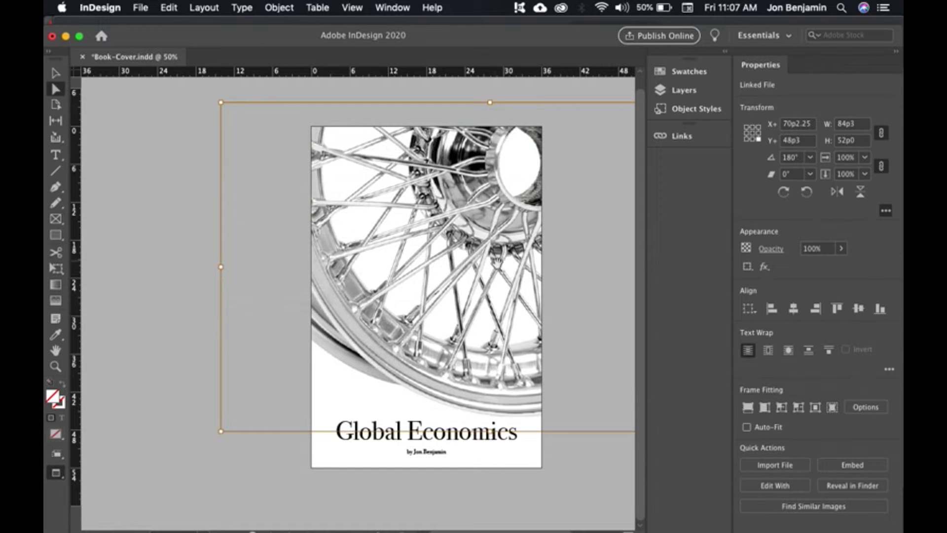
pyautogui.rightClick(468, 268)
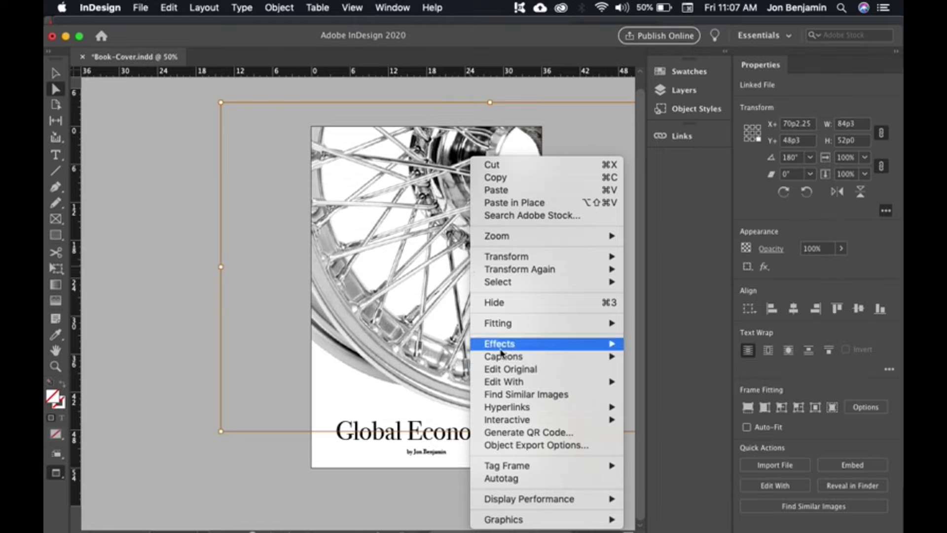
pyautogui.click(510, 370)
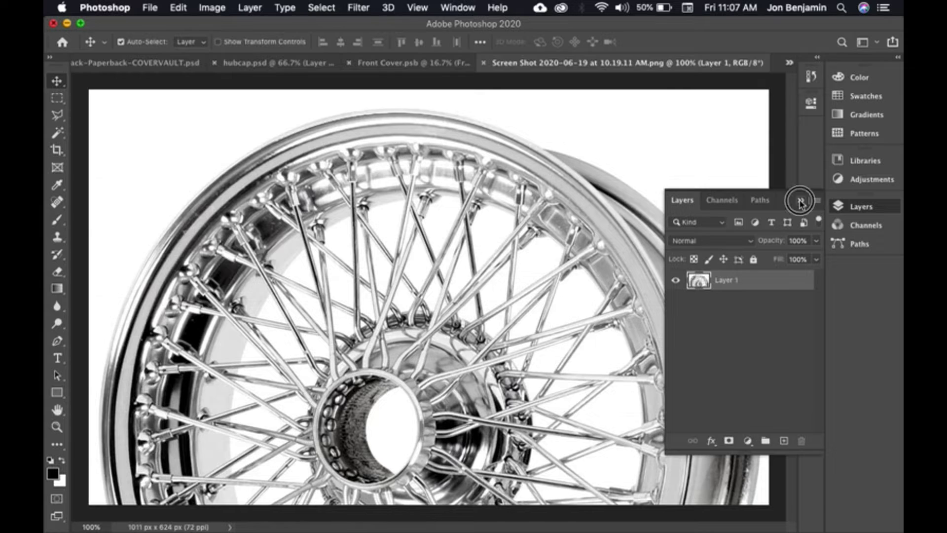
# - Activate the Magic Wand tool, try tolerances of 32 and 0, and settle on a tolerance of 10
pyautogui.click(801, 202)
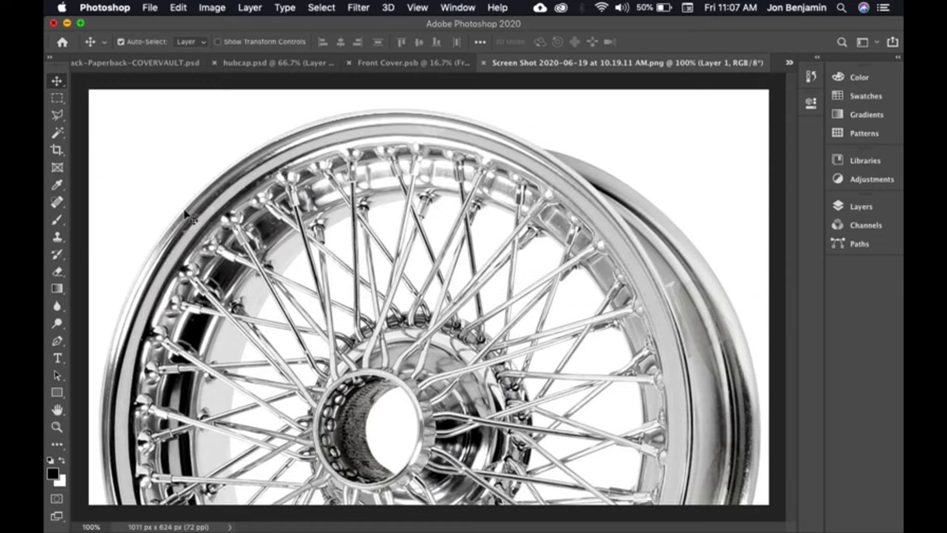
pyautogui.moveTo(59, 135); pyautogui.dragTo(119, 147)
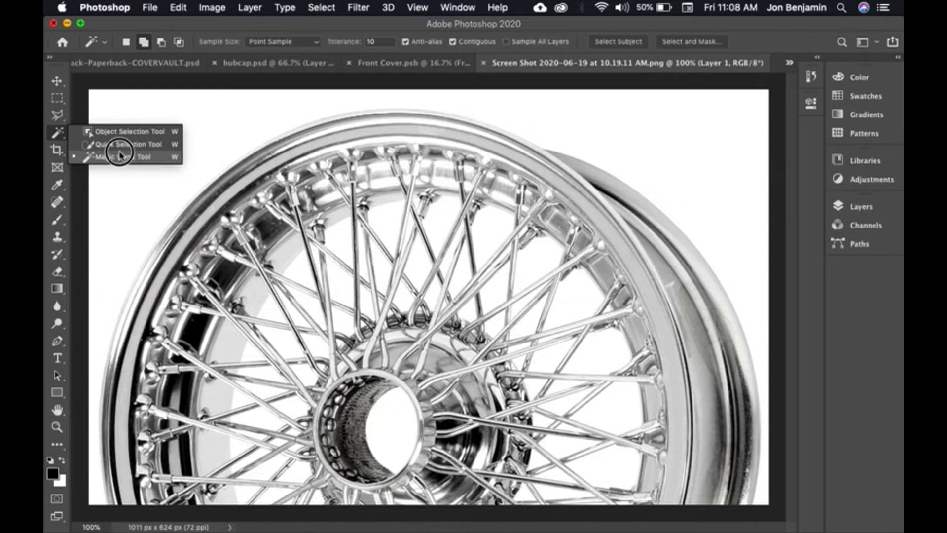
pyautogui.click(120, 158)
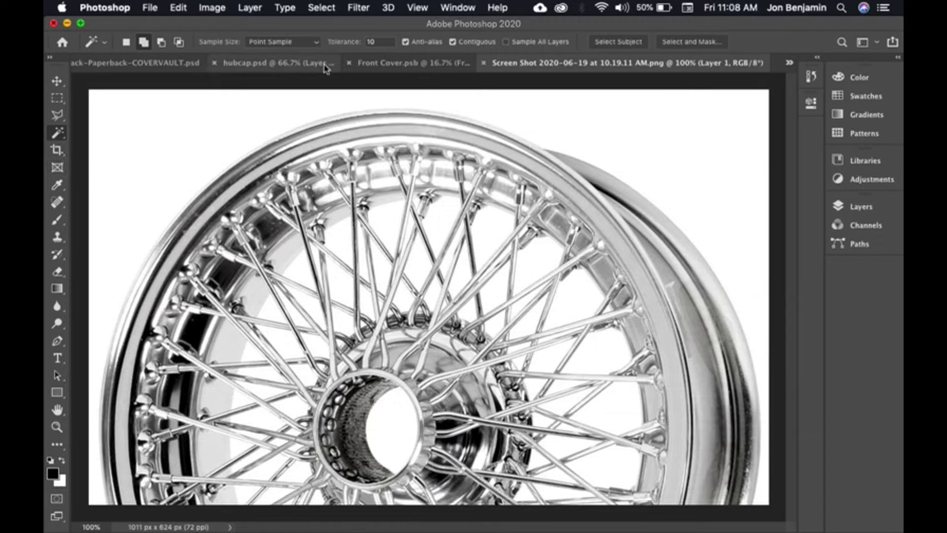
pyautogui.click(384, 43)
pyautogui.write('32')
pyautogui.press('Return')
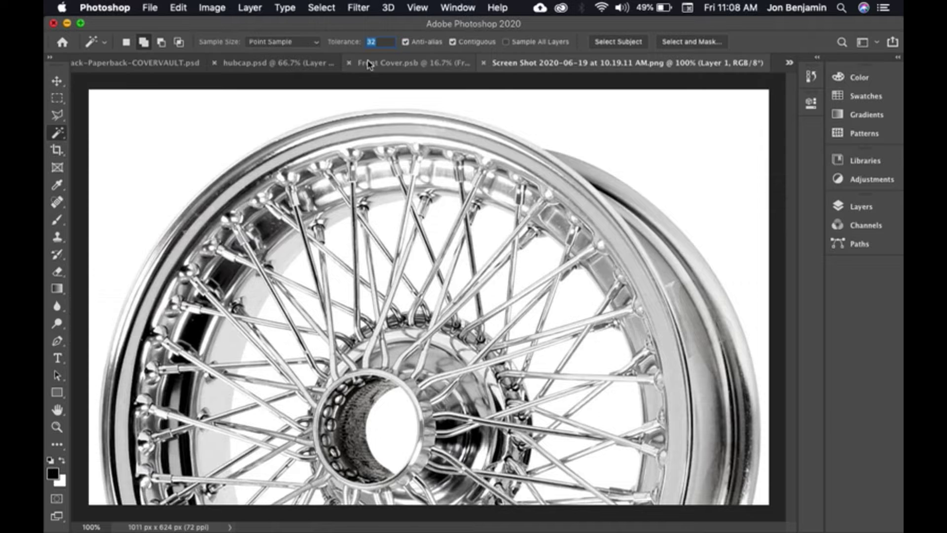
pyautogui.write('0')
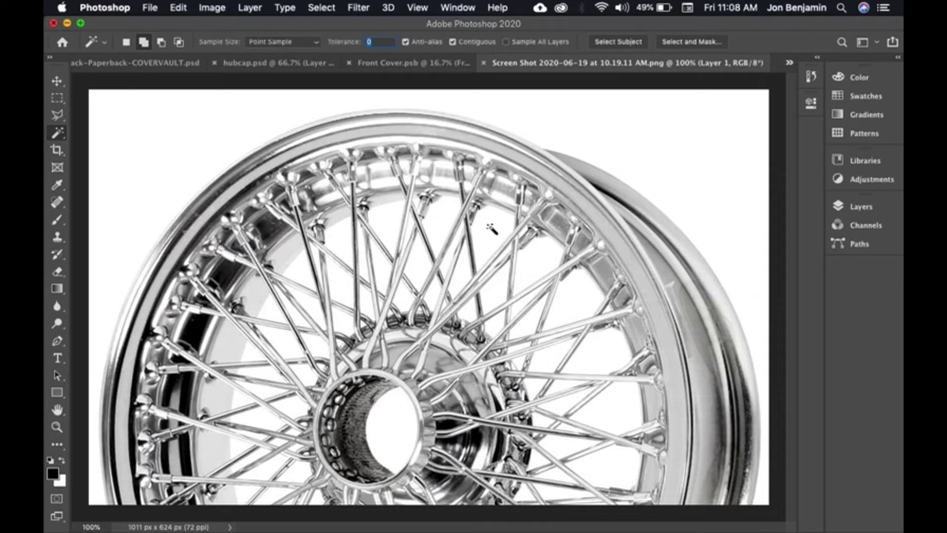
pyautogui.write('10')
pyautogui.press('Return')
# - Select the white gaps between the wheel's spokes with the Magic Wand, adding each gap to the selection
pyautogui.click(443, 226)
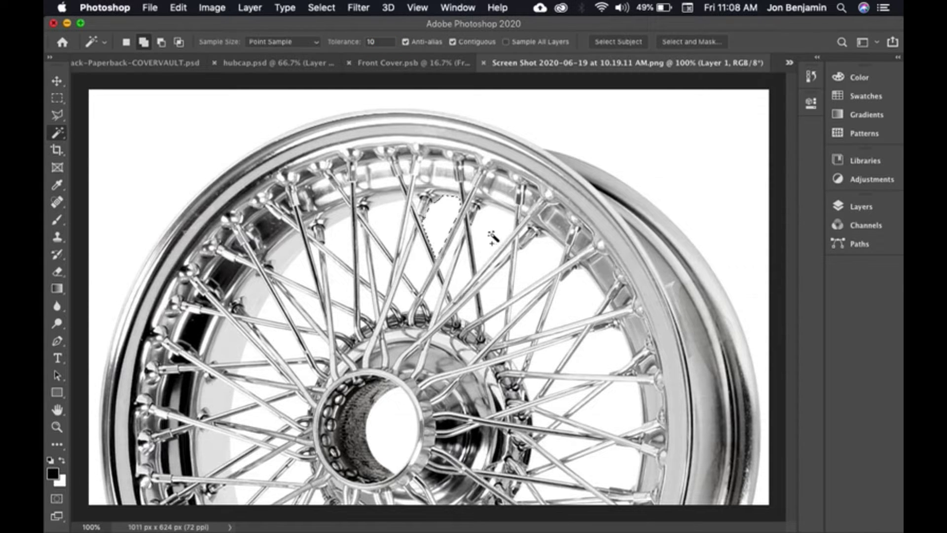
pyautogui.click(162, 43)
pyautogui.click(143, 42)
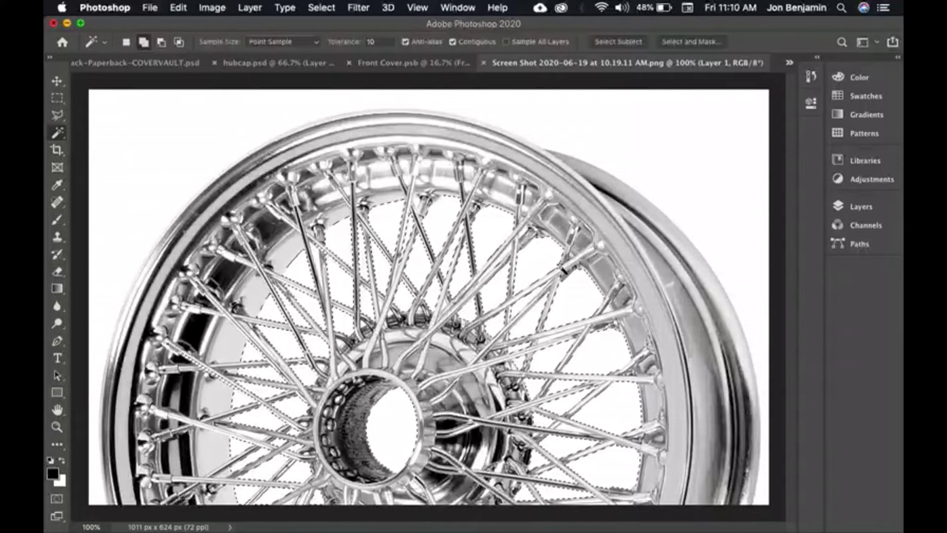
pyautogui.click(571, 308)
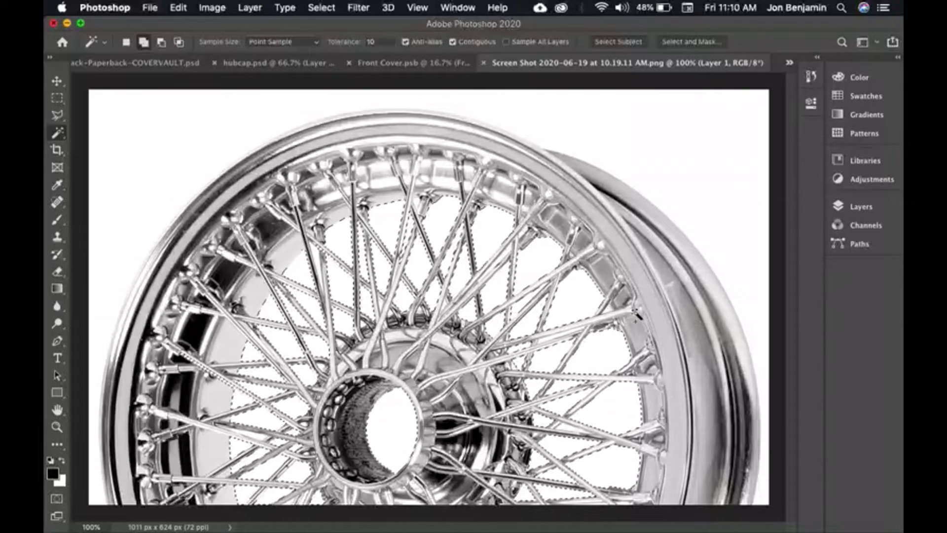
# - In Quick Mask mode, paint the missed gap between the spokes above the hub into the selection with a white 5 px brush
pyautogui.click(57, 503)
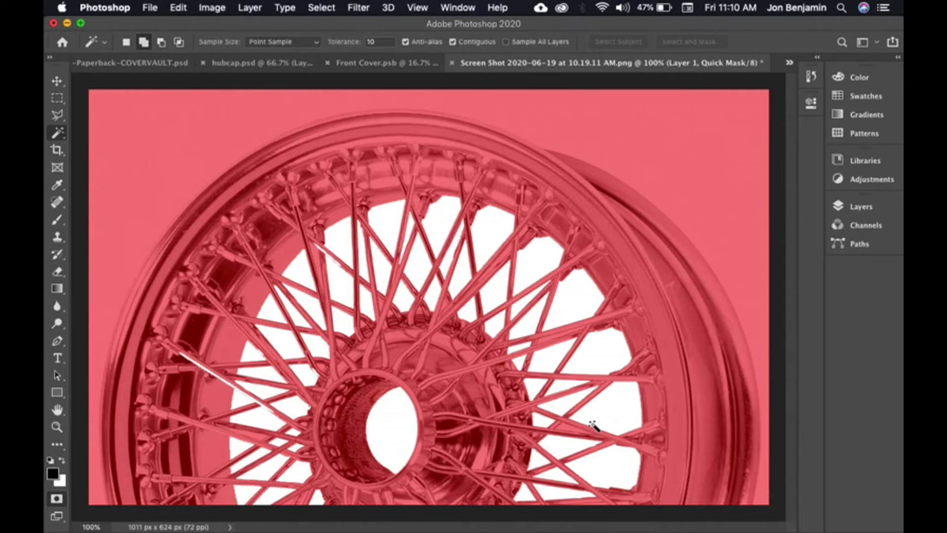
pyautogui.press('super+equal')
pyautogui.press('super+equal')
pyautogui.press('super+equal')
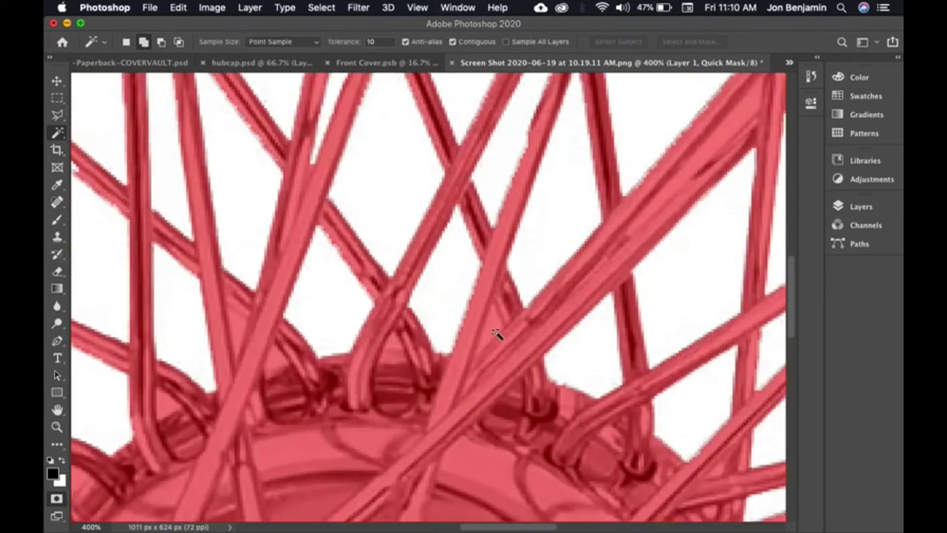
pyautogui.press('b')
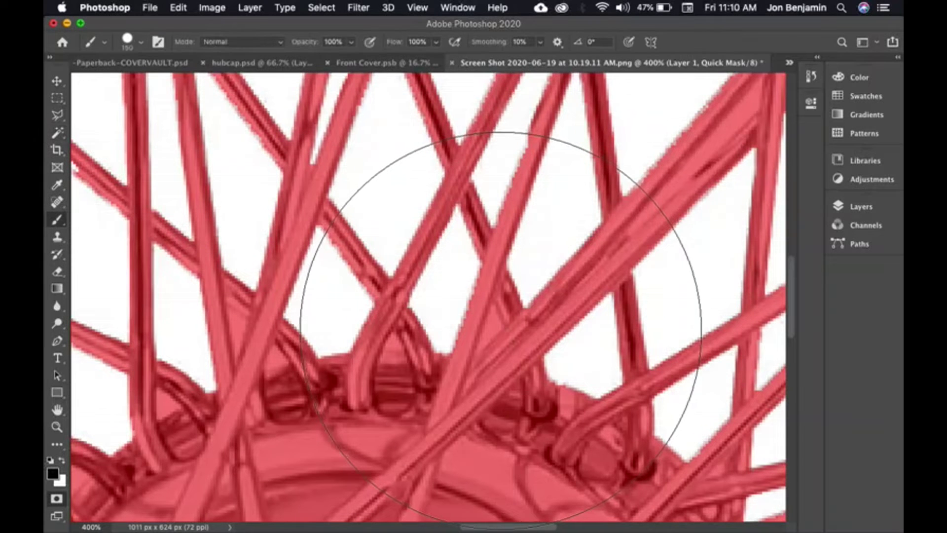
pyautogui.press('[')
pyautogui.press('[')
pyautogui.press('[')
pyautogui.press('[')
pyautogui.press('[')
pyautogui.press('[')
pyautogui.press('[')
pyautogui.press('[')
pyautogui.press('[')
pyautogui.press('[')
pyautogui.press('[')
pyautogui.press('[')
pyautogui.press('[')
pyautogui.press('[')
pyautogui.press('[')
pyautogui.press('[')
pyautogui.press('[')
pyautogui.press('[')
pyautogui.press('[')
pyautogui.press('[')
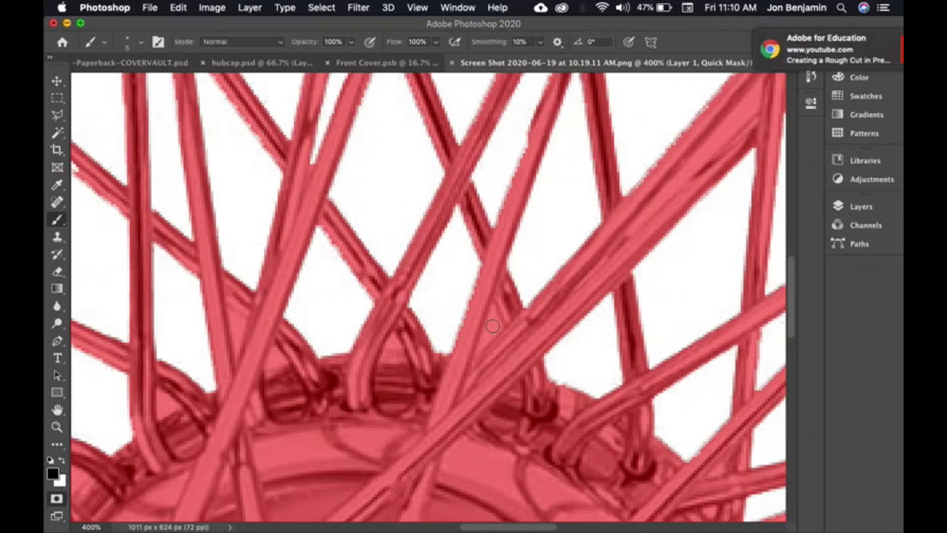
pyautogui.press('x')
pyautogui.moveTo(493, 323)
pyautogui.mouseDown()
pyautogui.moveTo(486, 339)
pyautogui.moveTo(493, 315)
pyautogui.moveTo(488, 333)
pyautogui.moveTo(490, 321)
pyautogui.moveTo(494, 329)
pyautogui.mouseUp()
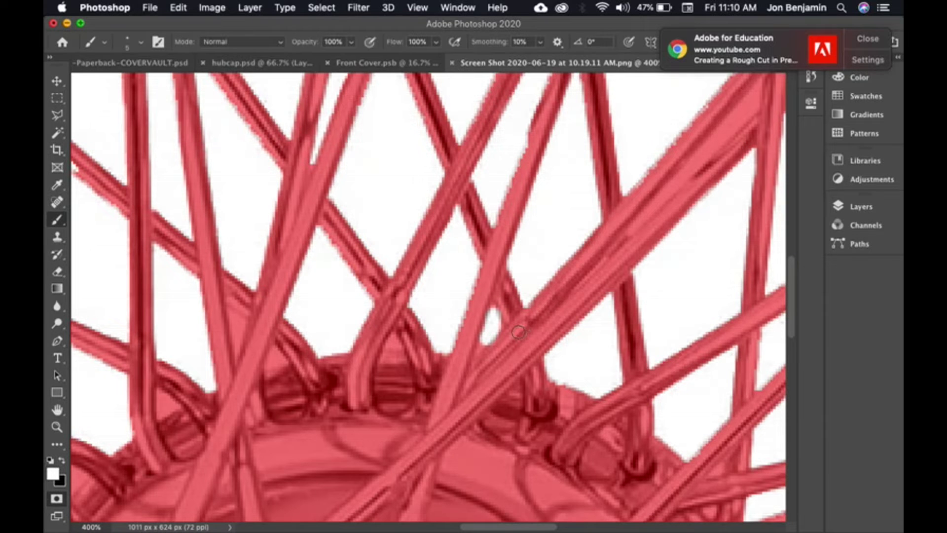
pyautogui.press('q')
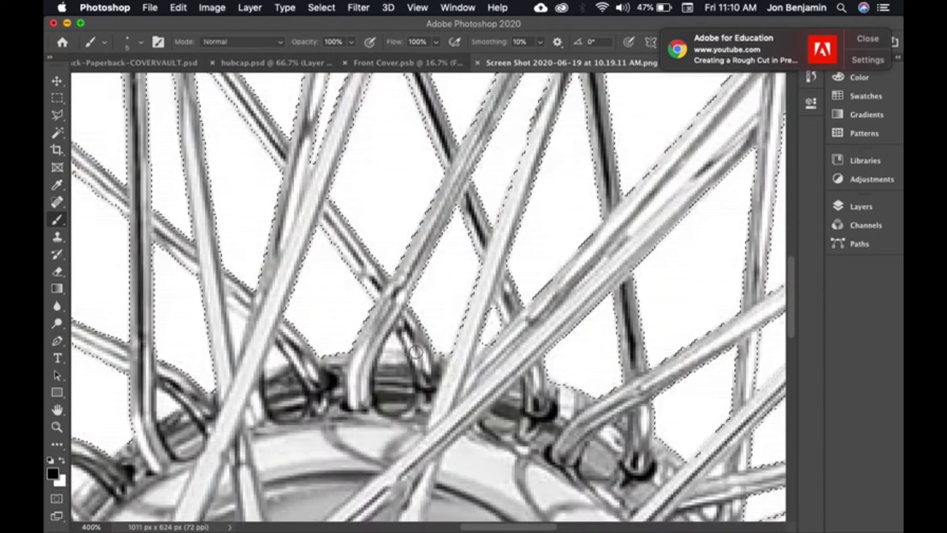
# - Add the remaining small gaps around the hub to the selection with the Magic Wand and return to Quick Mask mode
pyautogui.press('w')
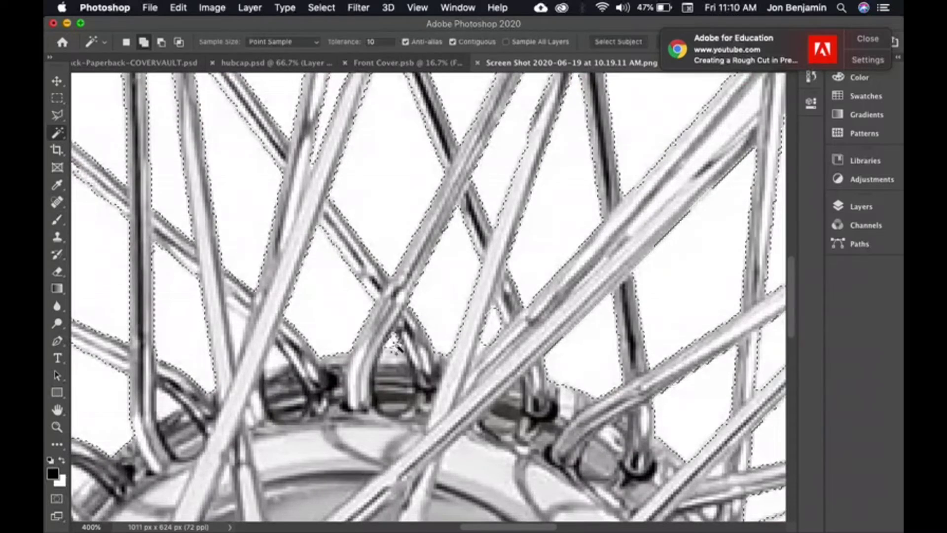
pyautogui.moveTo(239, 332); pyautogui.dragTo(598, 384)
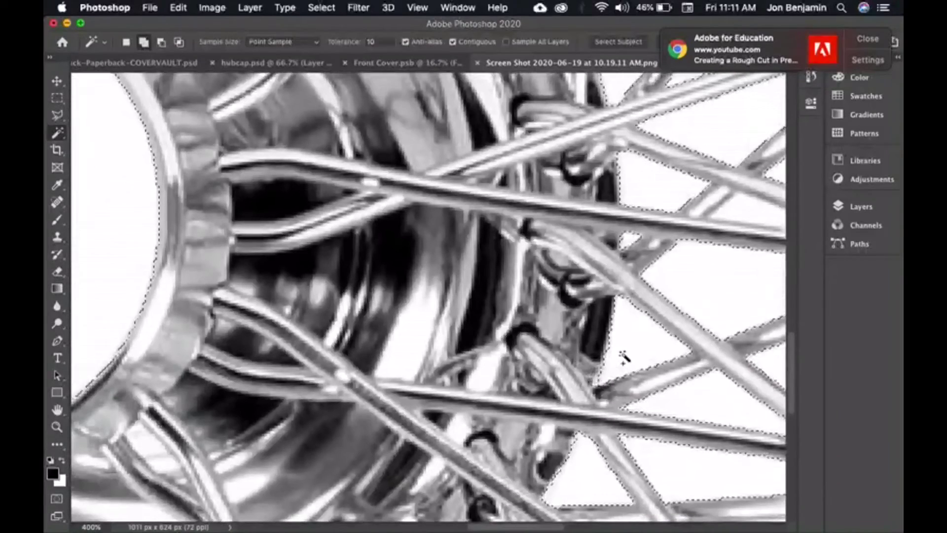
pyautogui.press('q')
pyautogui.press('x')
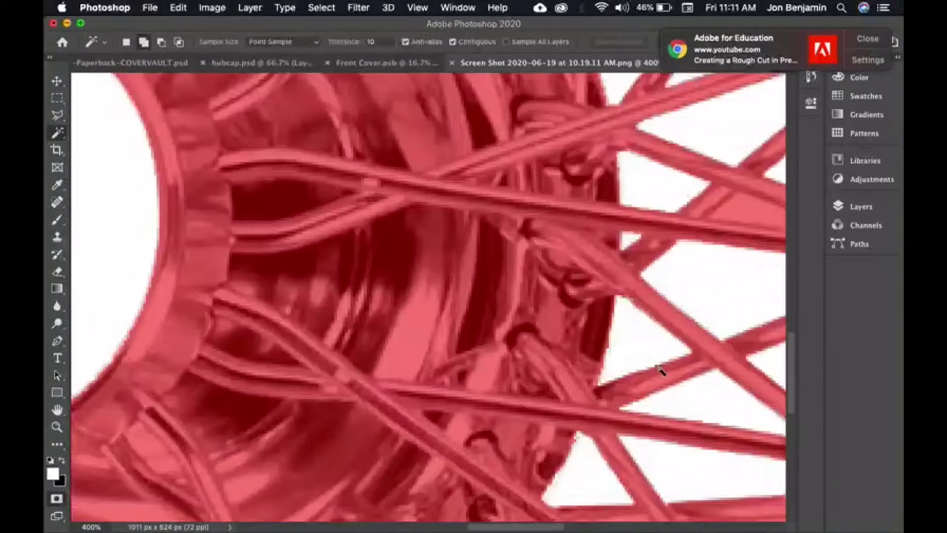
pyautogui.press('super+0')
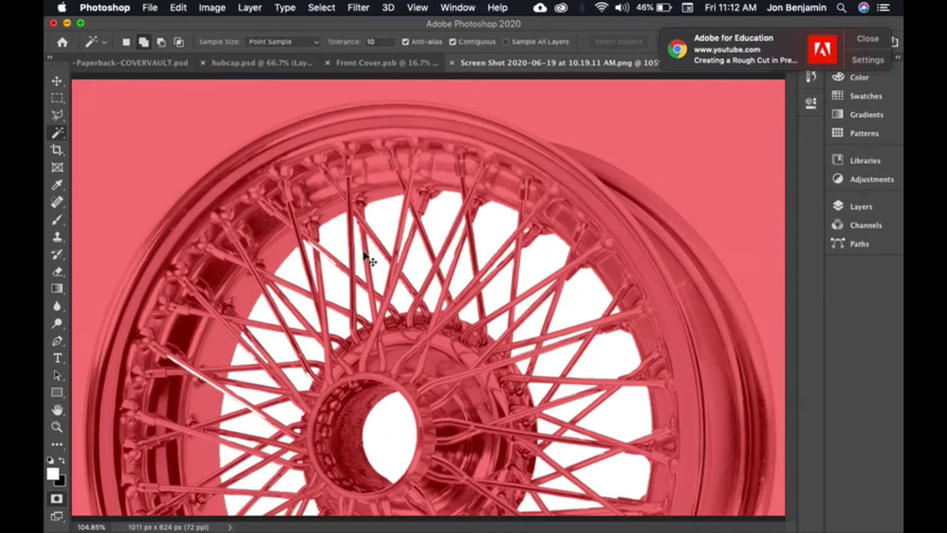
# - Brush black over the unmasked white strip along the wheel's upper-left spoke to remove it from the selection
pyautogui.press('super+equal')
pyautogui.press('super+equal')
pyautogui.press('super+equal')
pyautogui.press('super+equal')
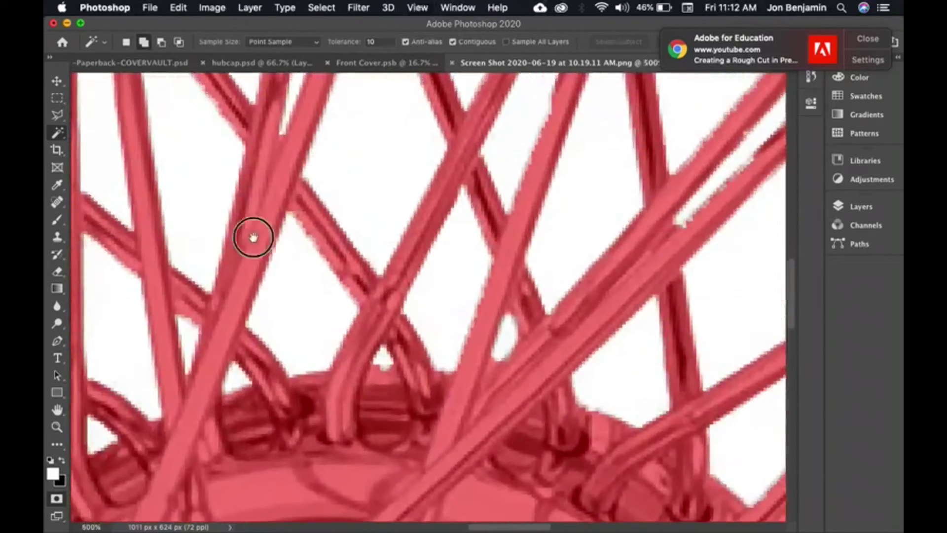
pyautogui.moveTo(252, 236); pyautogui.dragTo(828, 351)
pyautogui.moveTo(659, 199); pyautogui.dragTo(552, 389)
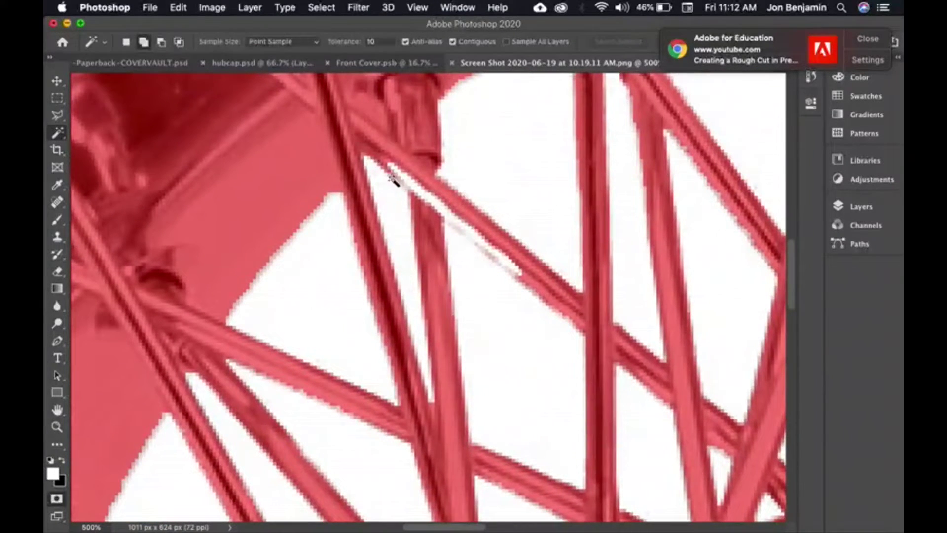
pyautogui.press('b')
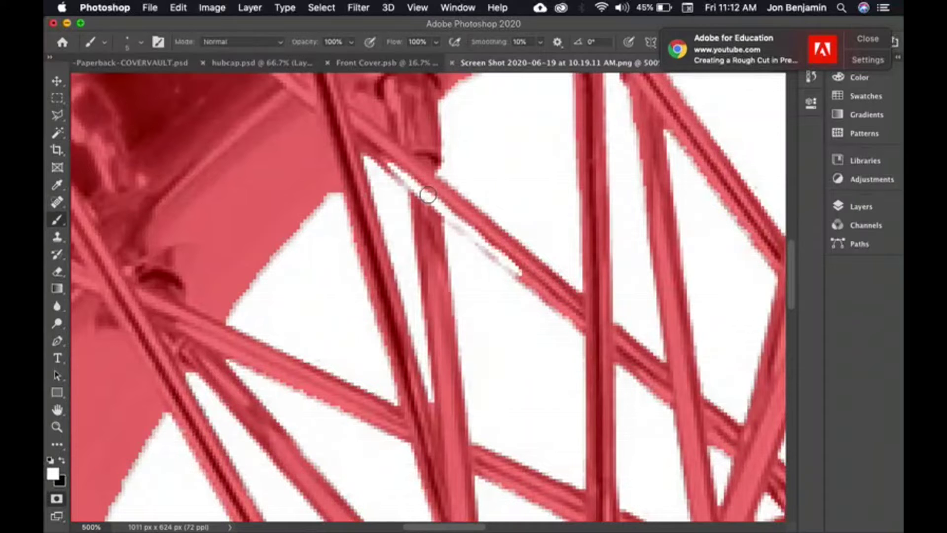
pyautogui.press('x')
pyautogui.press(']')
pyautogui.click(402, 174)
pyautogui.moveTo(401, 175); pyautogui.dragTo(528, 273)
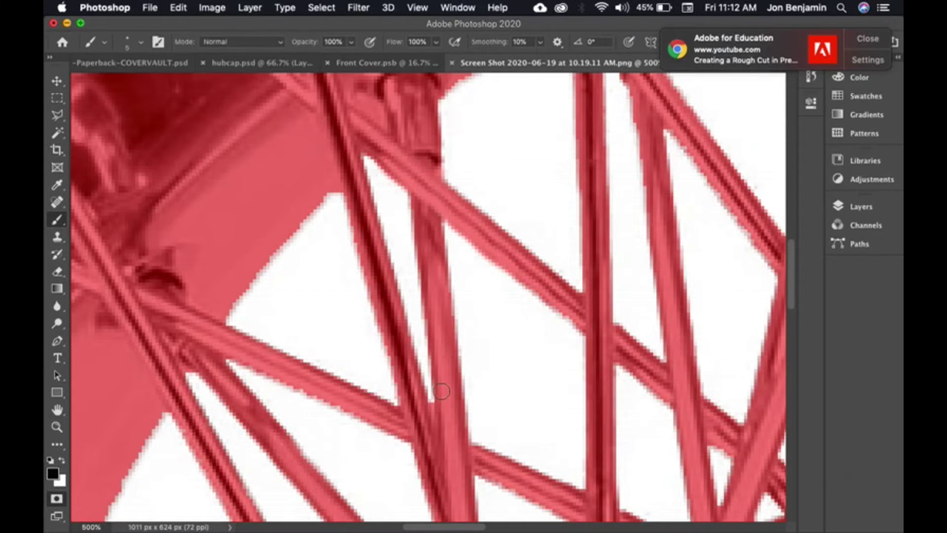
# - Try brushing over the long white strip along the spoke left of the hub, and undo the stroke
pyautogui.moveTo(440, 384); pyautogui.dragTo(461, 255)
pyautogui.moveTo(422, 344)
pyautogui.mouseDown()
pyautogui.moveTo(509, 160)
pyautogui.moveTo(497, 295)
pyautogui.mouseUp()
pyautogui.moveTo(568, 259)
pyautogui.mouseDown()
pyautogui.moveTo(626, 241)
pyautogui.moveTo(752, 235)
pyautogui.mouseUp()
pyautogui.moveTo(180, 187); pyautogui.dragTo(242, 229)
pyautogui.moveTo(299, 261)
pyautogui.mouseDown()
pyautogui.moveTo(401, 322)
pyautogui.moveTo(469, 380)
pyautogui.mouseUp()
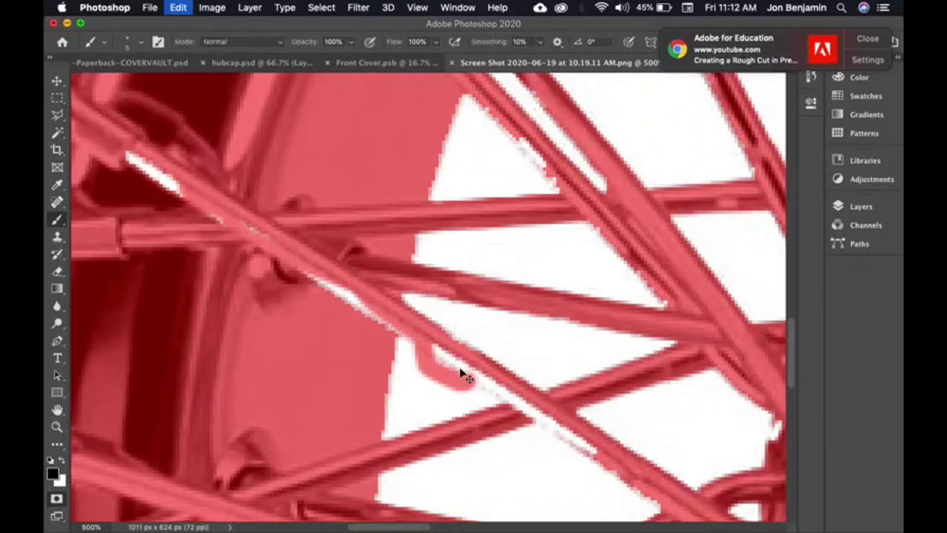
pyautogui.press('super+z')
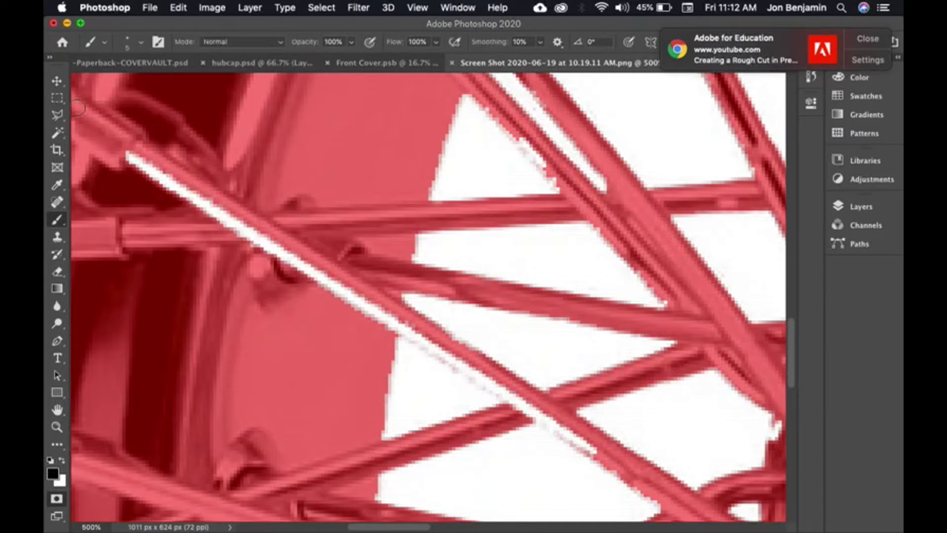
# - Outline the white strip along the spoke left of the hub with the Polygonal Lasso tool
pyautogui.click(58, 115)
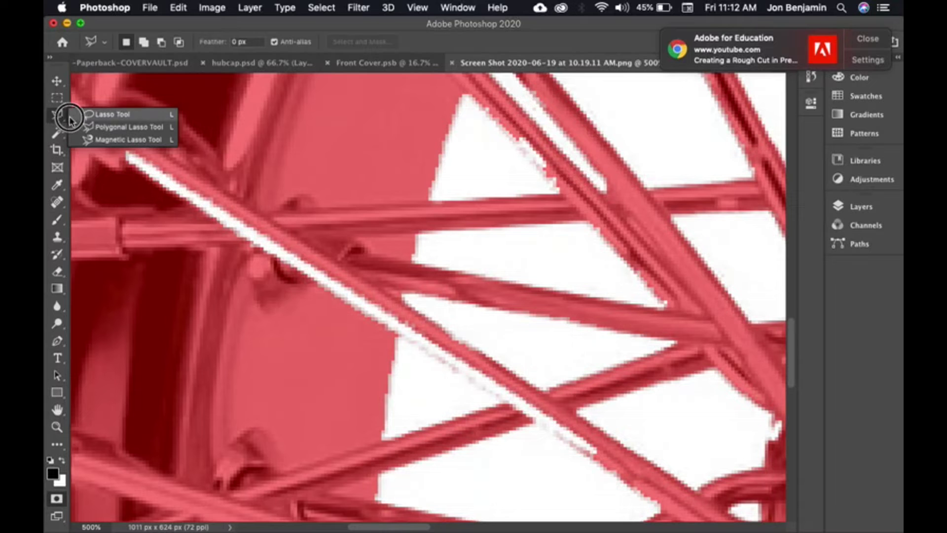
pyautogui.click(98, 127)
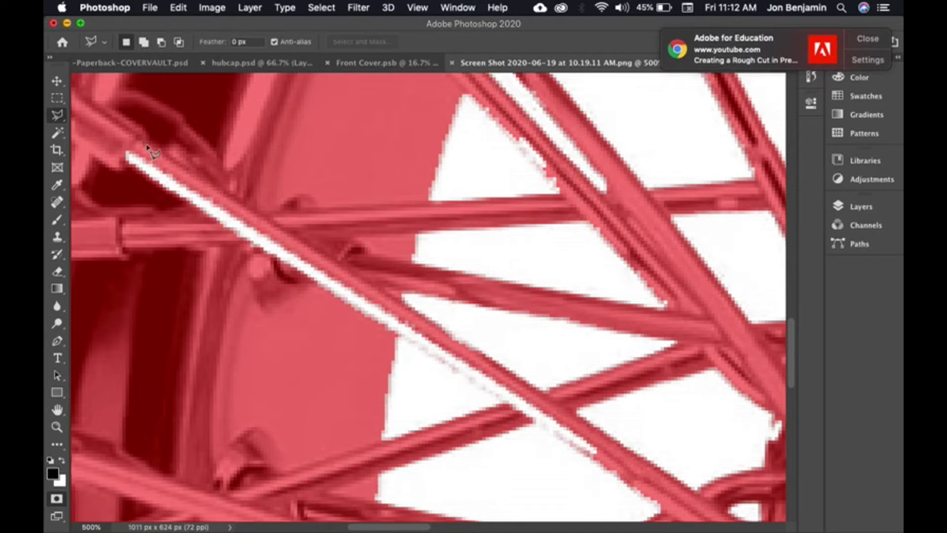
pyautogui.click(117, 143)
pyautogui.click(120, 163)
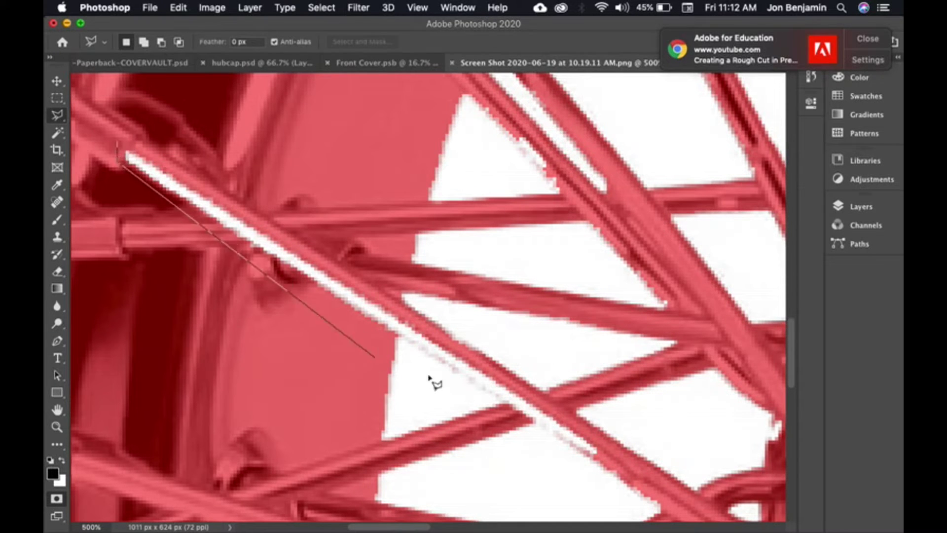
pyautogui.click(630, 459)
pyautogui.click(118, 143)
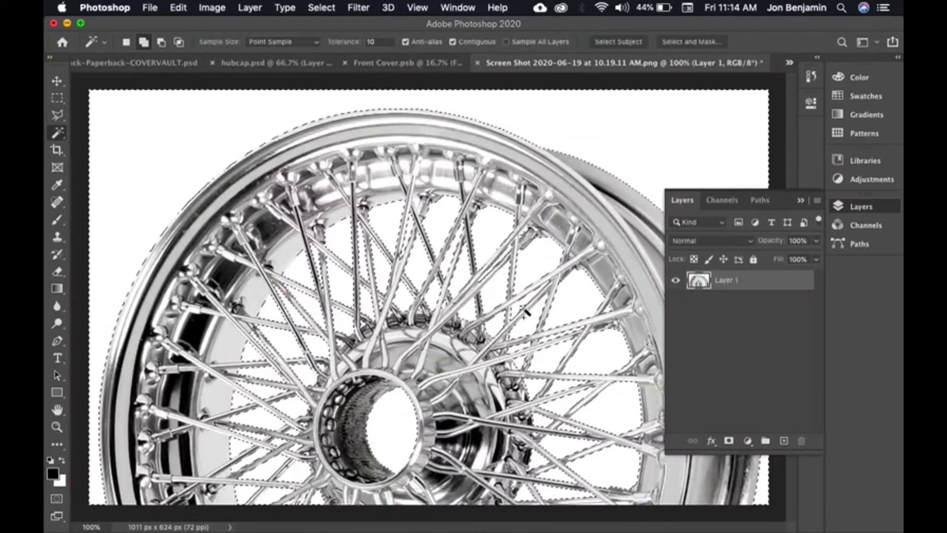
# - Create a layer group above Layer 1, and try a layer mask on Layer 1 from the current selection before undoing it
pyautogui.click(765, 440)
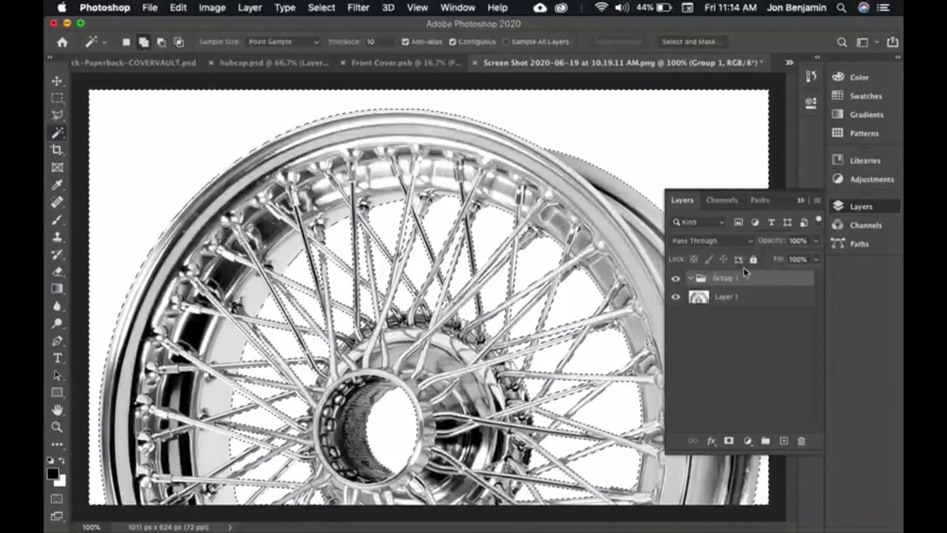
pyautogui.click(723, 296)
pyautogui.click(728, 440)
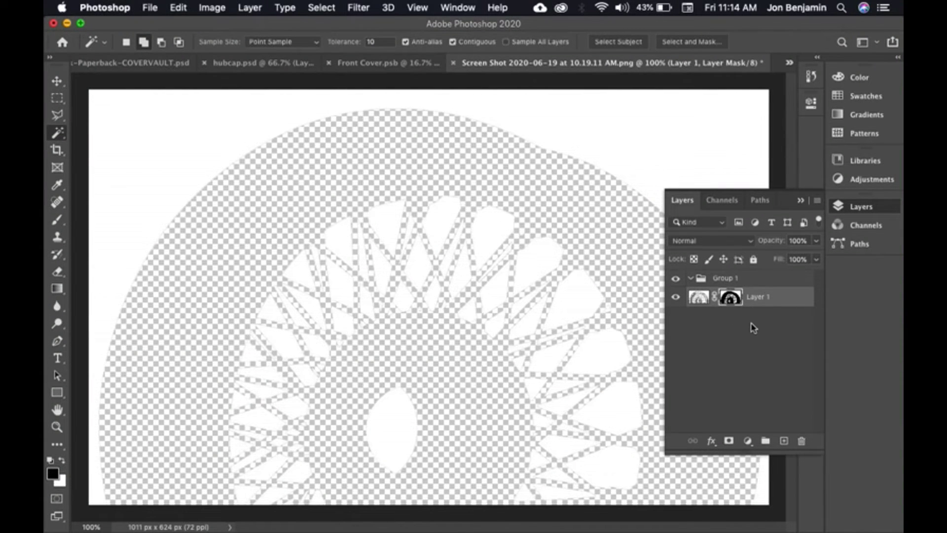
pyautogui.press('super+z')
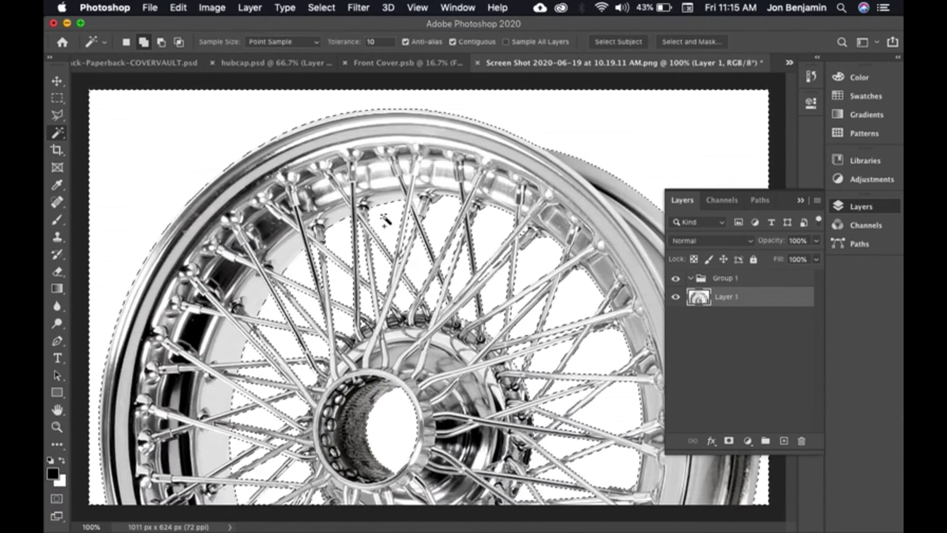
# - Invert the selection to cover the wheel, and try it as a layer mask on Layer 1 before undoing the mask
pyautogui.click(319, 11)
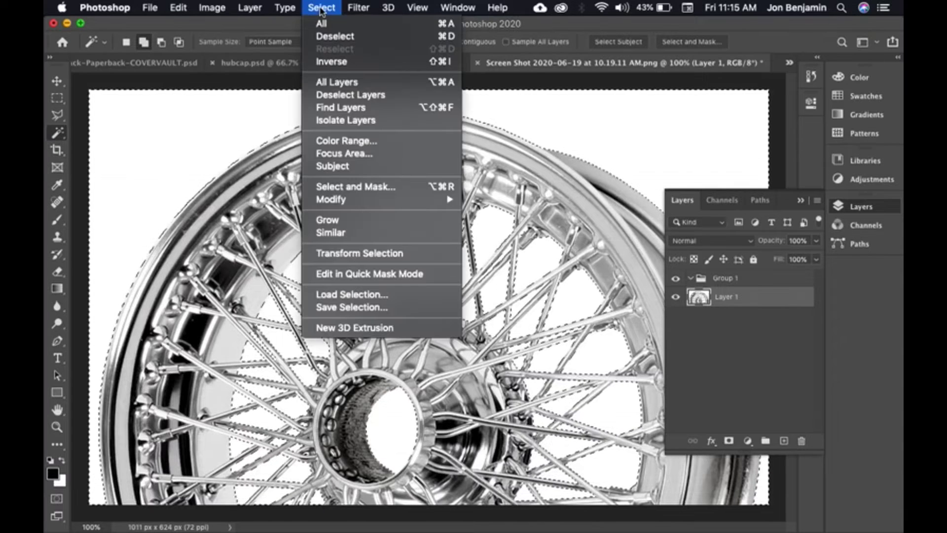
pyautogui.click(329, 63)
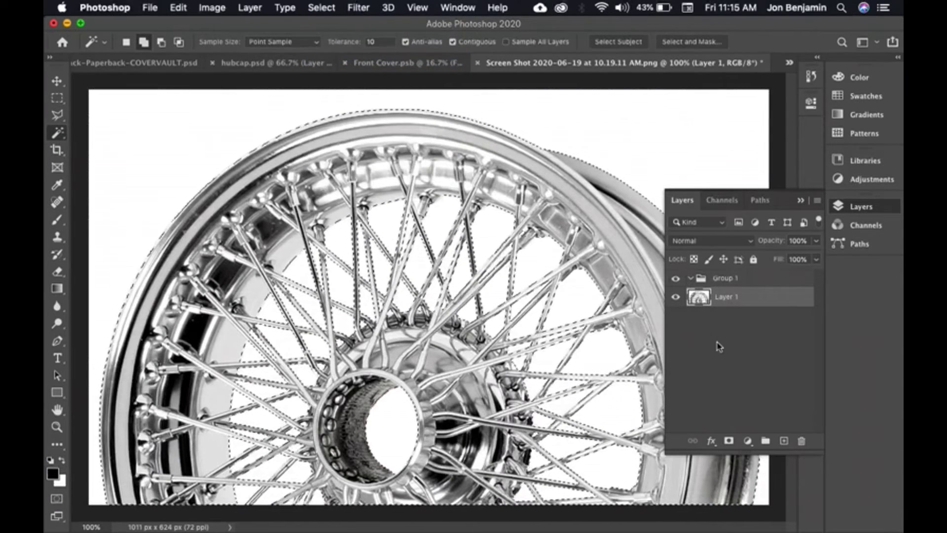
pyautogui.click(728, 441)
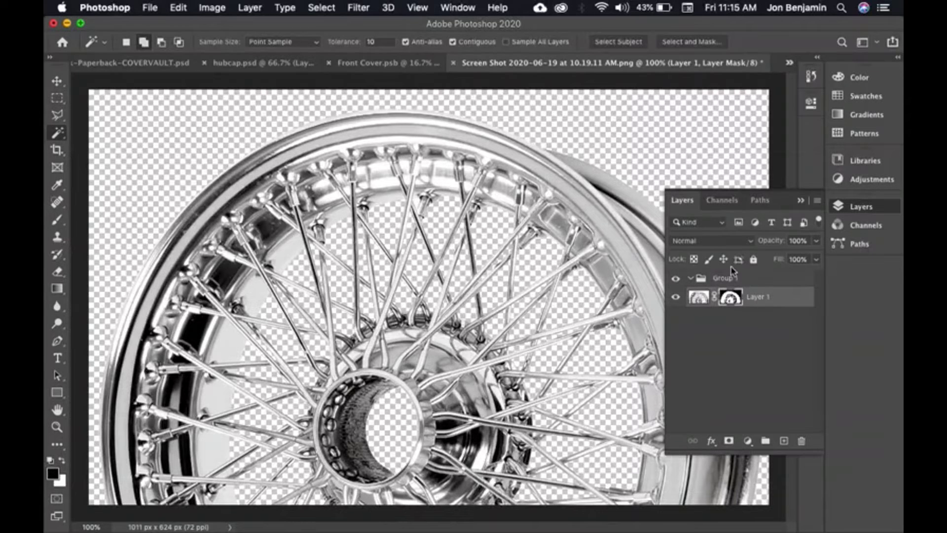
pyautogui.press('super+z')
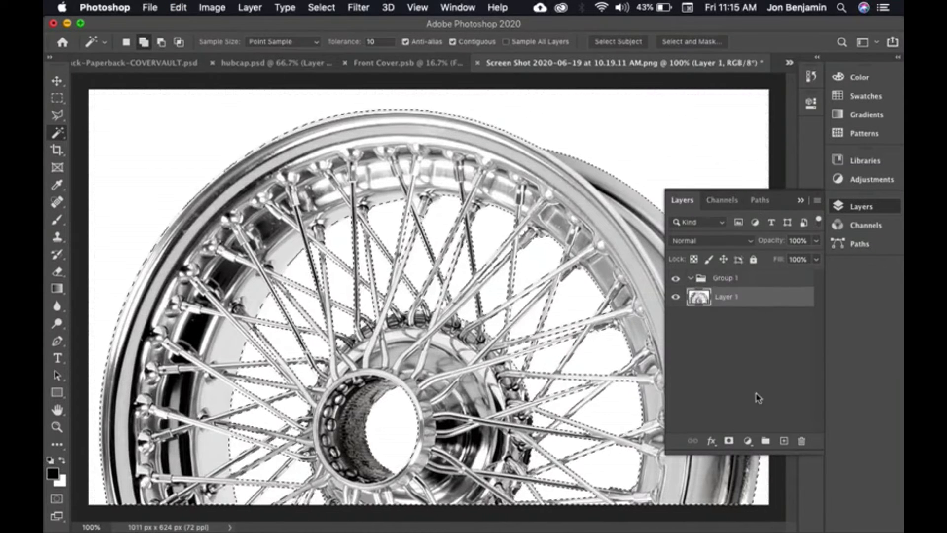
# - Mask Group 1 with the wheel selection, move Layer 1 into the group, and toggle the group's visibility to check the cutout
pyautogui.click(713, 277)
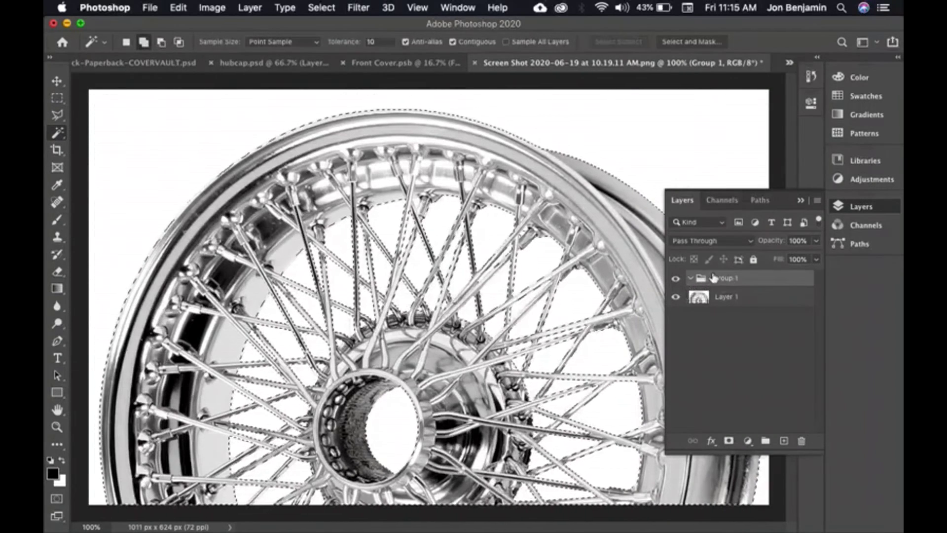
pyautogui.click(728, 441)
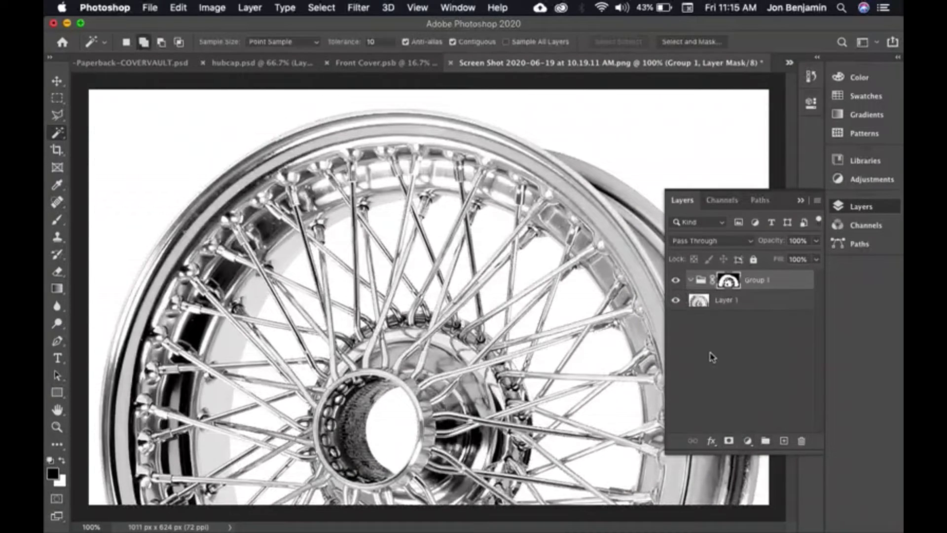
pyautogui.keyDown('super'); pyautogui.click(696, 299); pyautogui.keyUp('super')
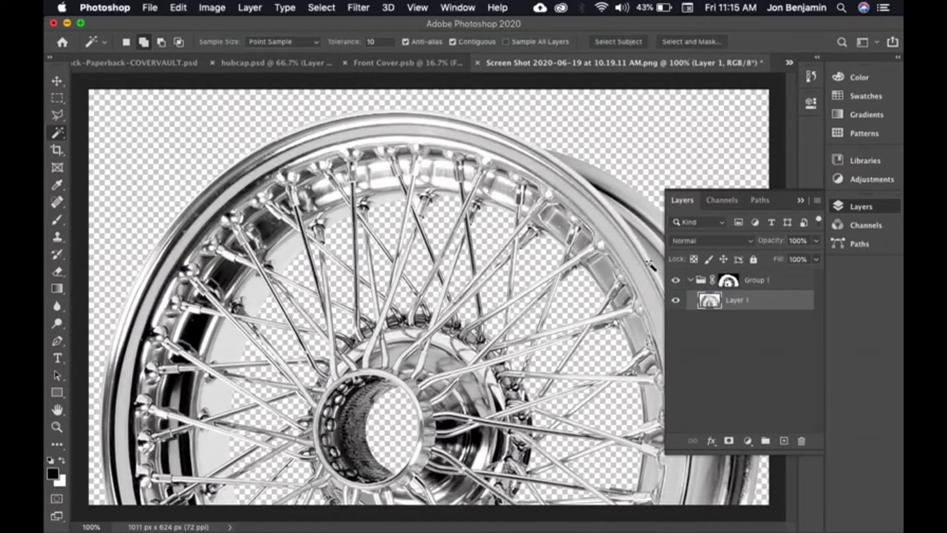
pyautogui.click(690, 280)
pyautogui.click(675, 281)
pyautogui.click(676, 281)
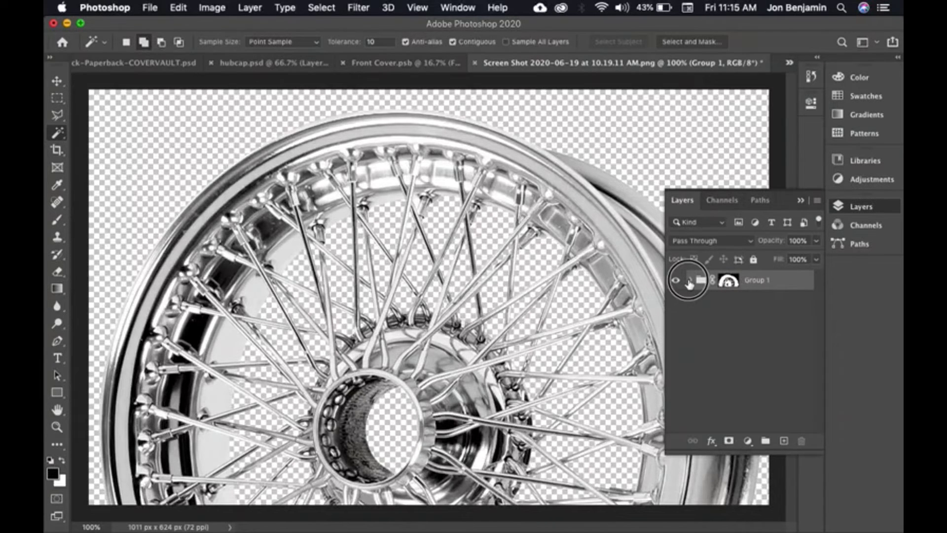
pyautogui.click(689, 281)
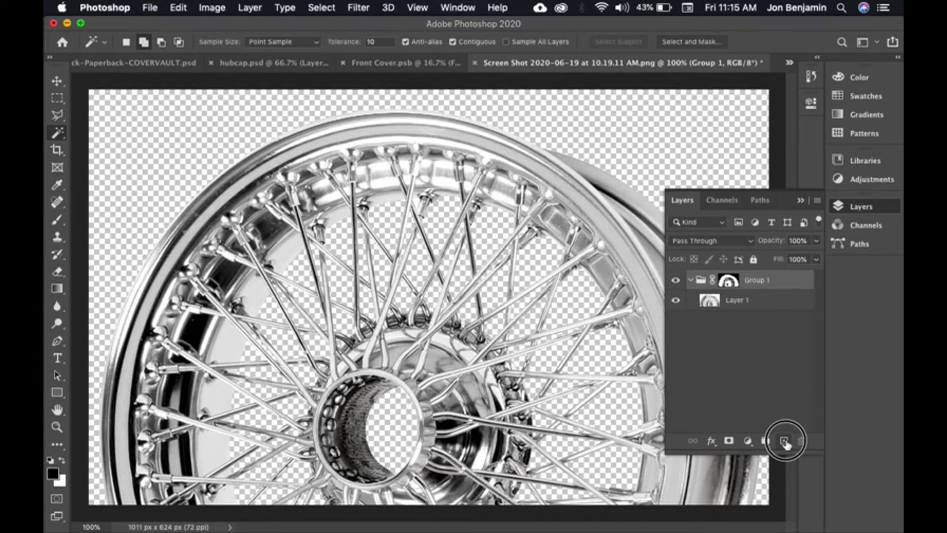
# - Add a new layer above Layer 1 inside Group 1, and load the custom turquoise-to-blue gradient preset for the Gradient tool
pyautogui.click(784, 441)
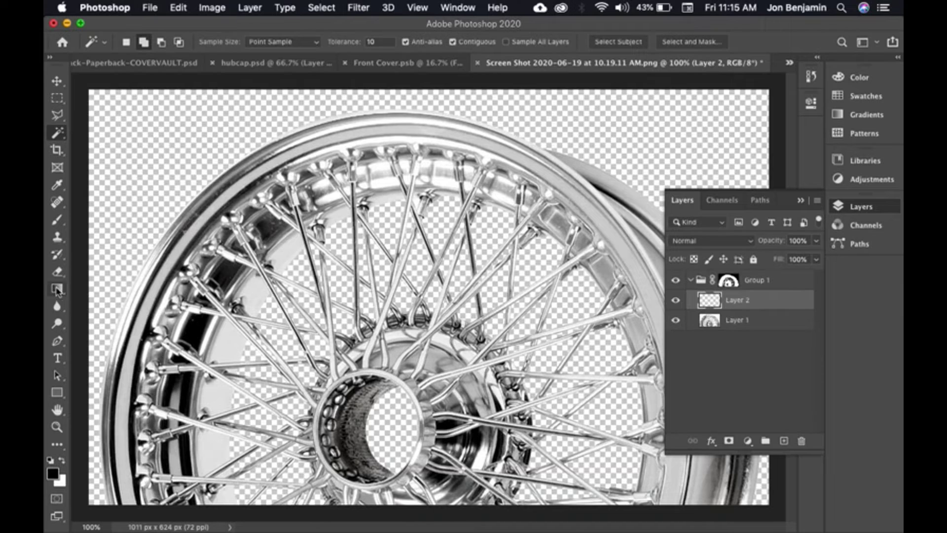
pyautogui.click(57, 289)
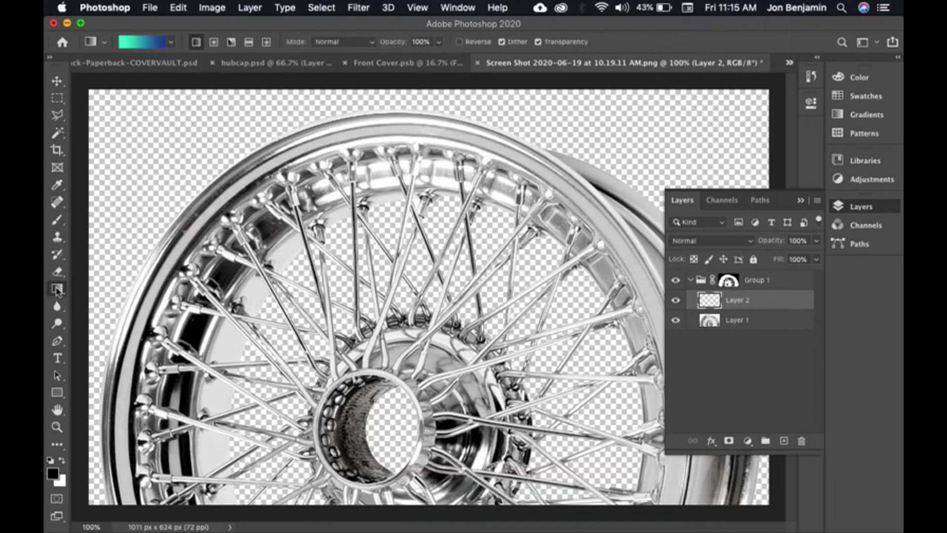
pyautogui.click(146, 43)
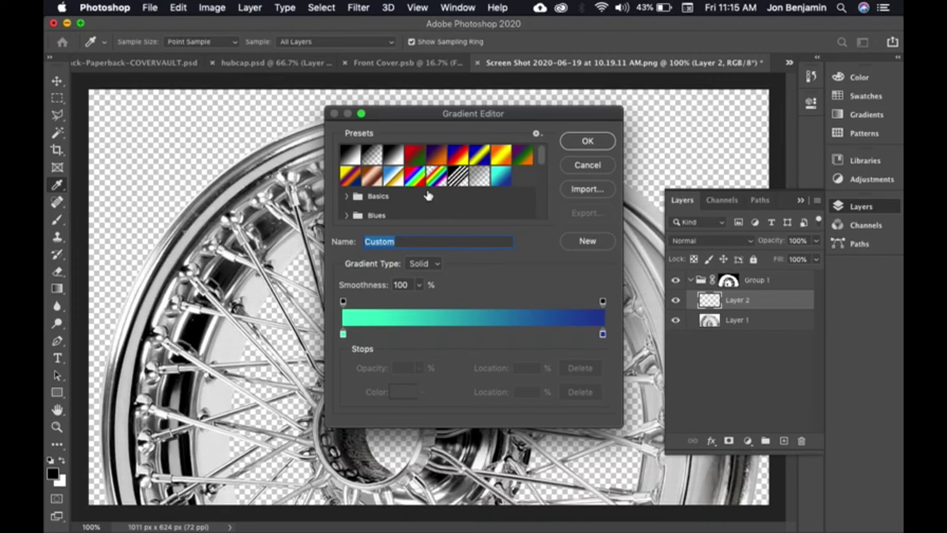
pyautogui.click(347, 196)
pyautogui.click(347, 195)
pyautogui.click(508, 181)
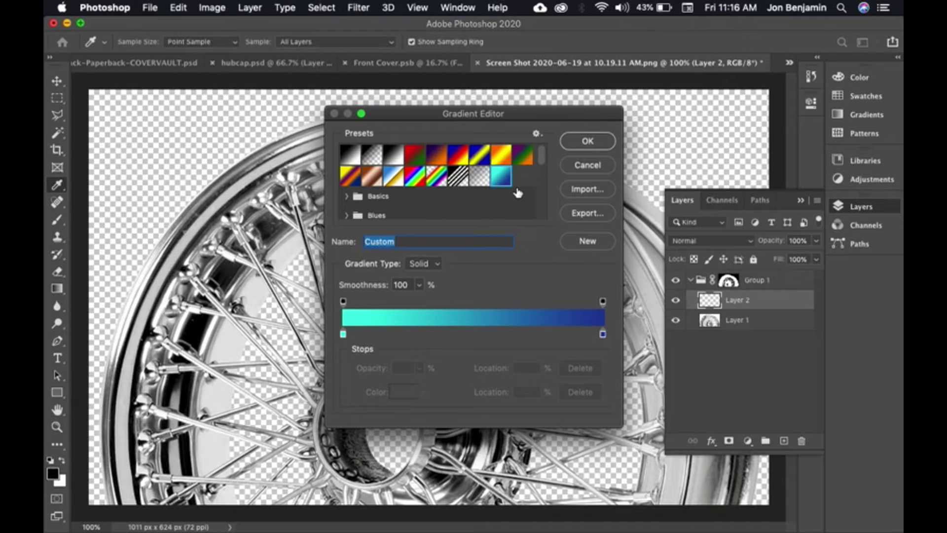
# - Shift the gradient's turquoise start color toward mint green, and draw the linear gradient diagonally from the canvas's upper left to lower center on Layer 2
pyautogui.doubleClick(344, 335)
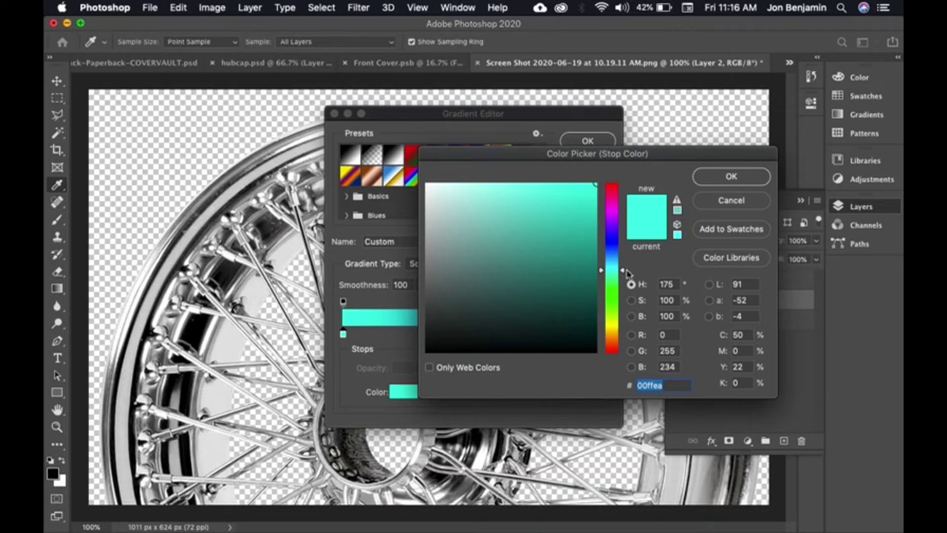
pyautogui.moveTo(624, 270); pyautogui.dragTo(623, 276)
pyautogui.click(721, 177)
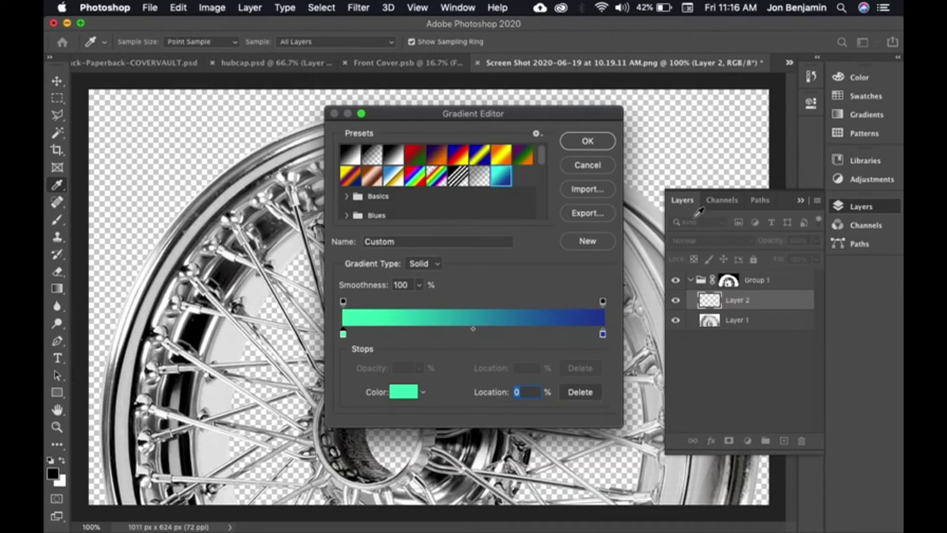
pyautogui.click(587, 142)
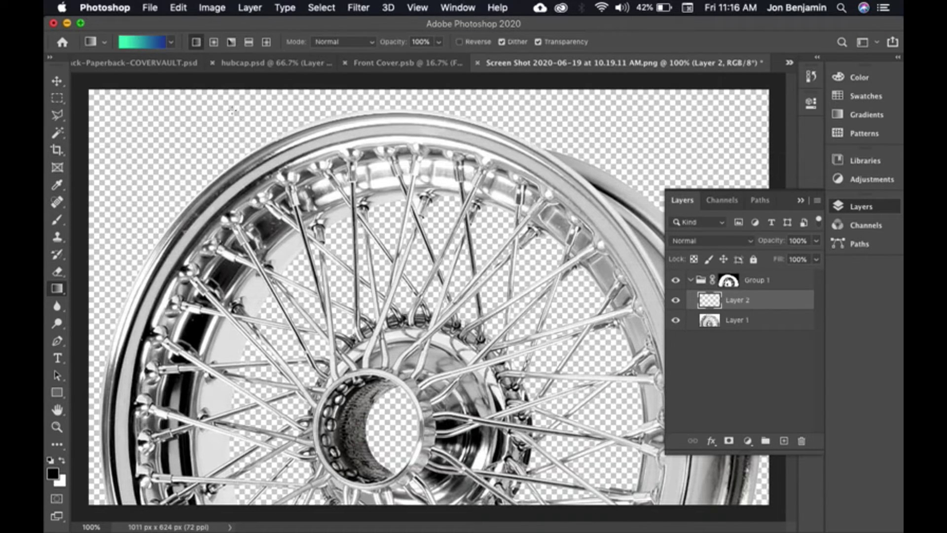
pyautogui.moveTo(198, 100); pyautogui.dragTo(451, 495)
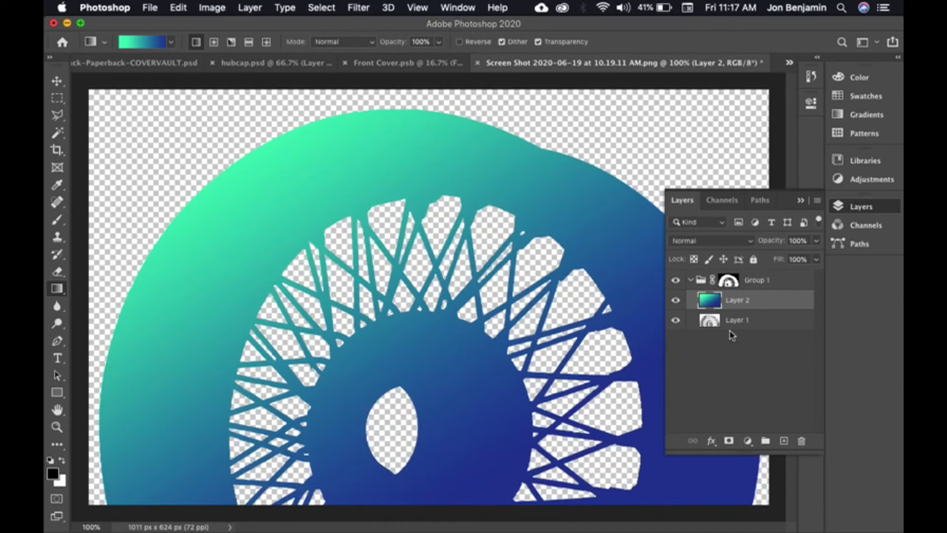
# - Try moving the gradient layer above Group 1, and return it to the group above Layer 1
pyautogui.moveTo(737, 303); pyautogui.dragTo(735, 275)
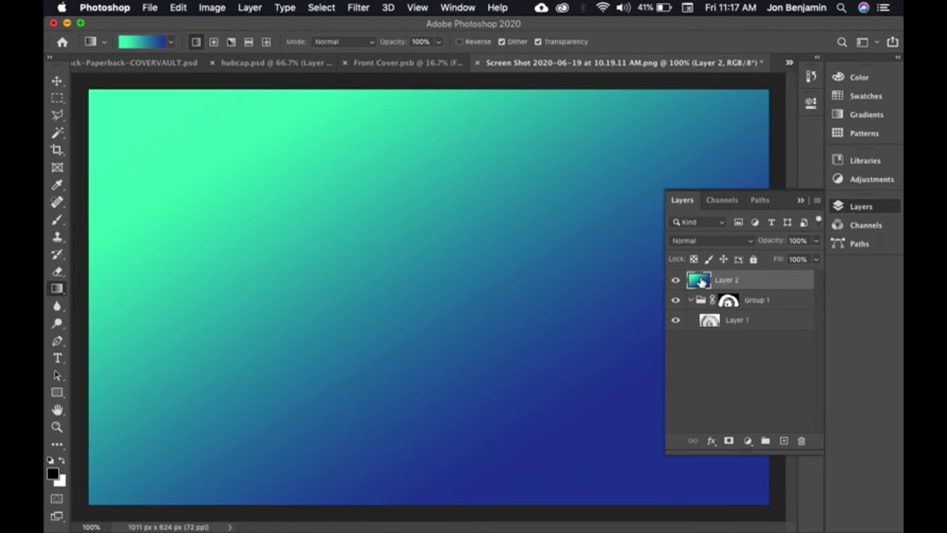
pyautogui.moveTo(734, 281); pyautogui.dragTo(730, 310)
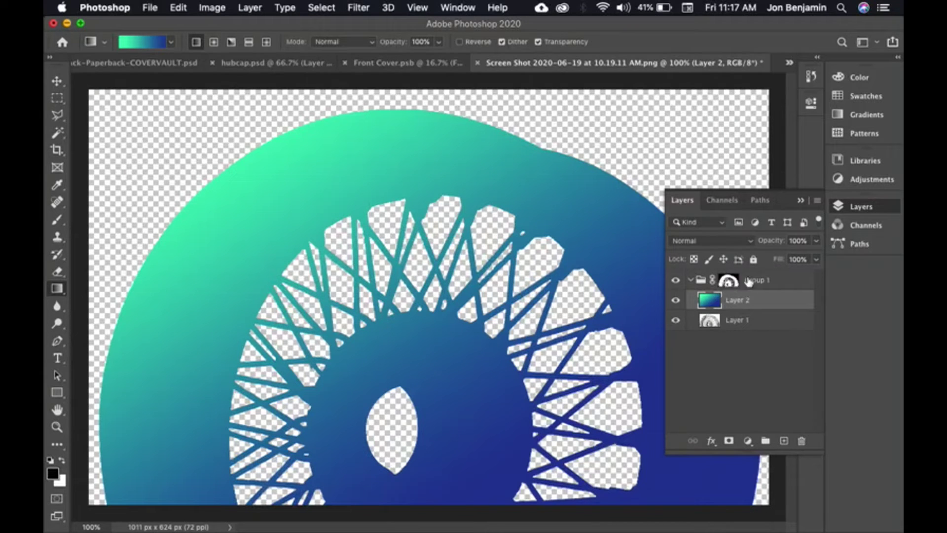
pyautogui.moveTo(740, 300)
pyautogui.mouseDown()
pyautogui.moveTo(735, 329)
pyautogui.moveTo(738, 296)
pyautogui.mouseUp()
# - Set Layer 2's blend mode to Multiply and save the document as hubcap2.psd
pyautogui.click(725, 242)
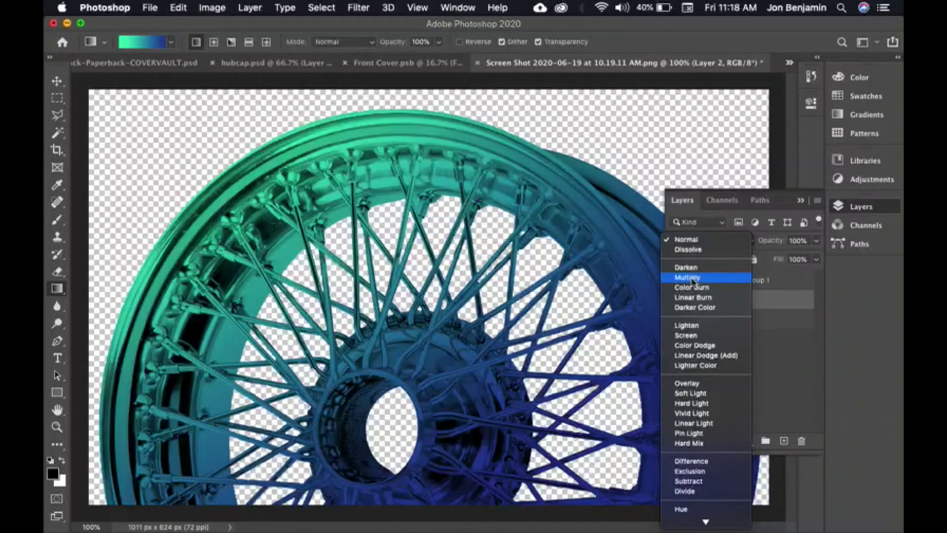
pyautogui.click(692, 278)
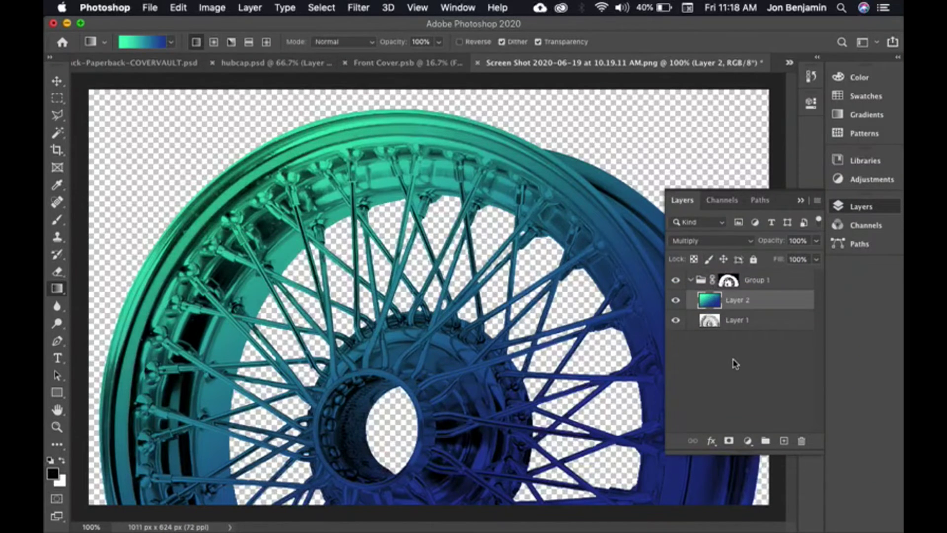
pyautogui.press('Return')
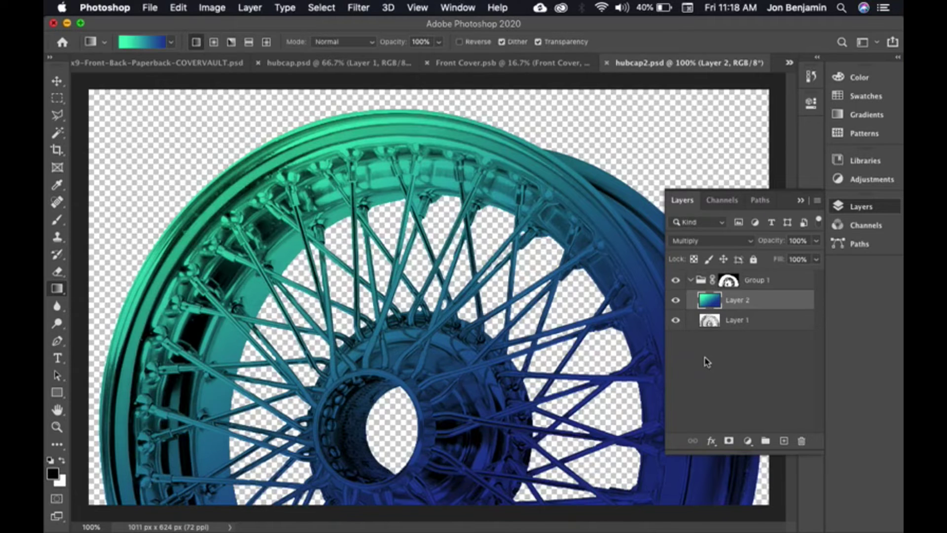
# - Switch to InDesign and replace the cover's black-and-white wheel image with hubcap2.psd
pyautogui.press('super+Tab')
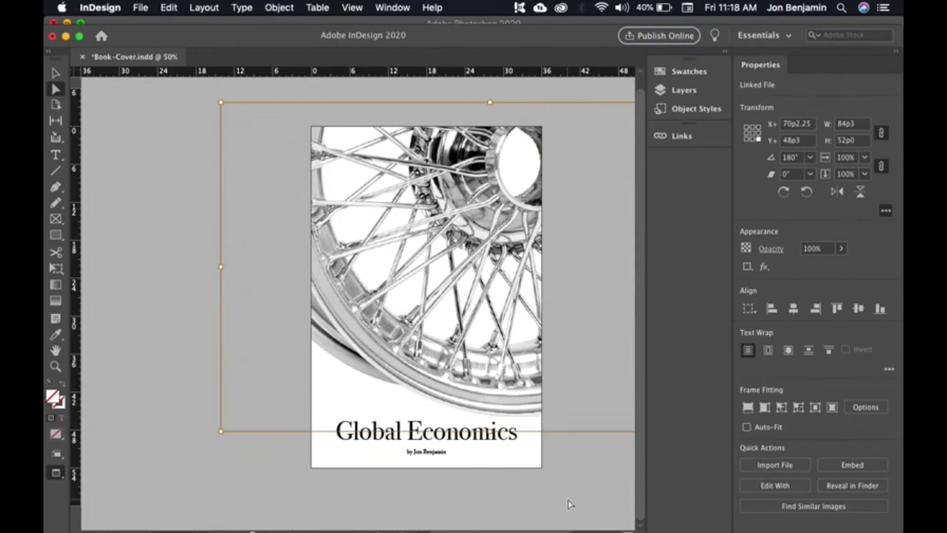
pyautogui.click(570, 504)
pyautogui.click(505, 277)
pyautogui.click(141, 8)
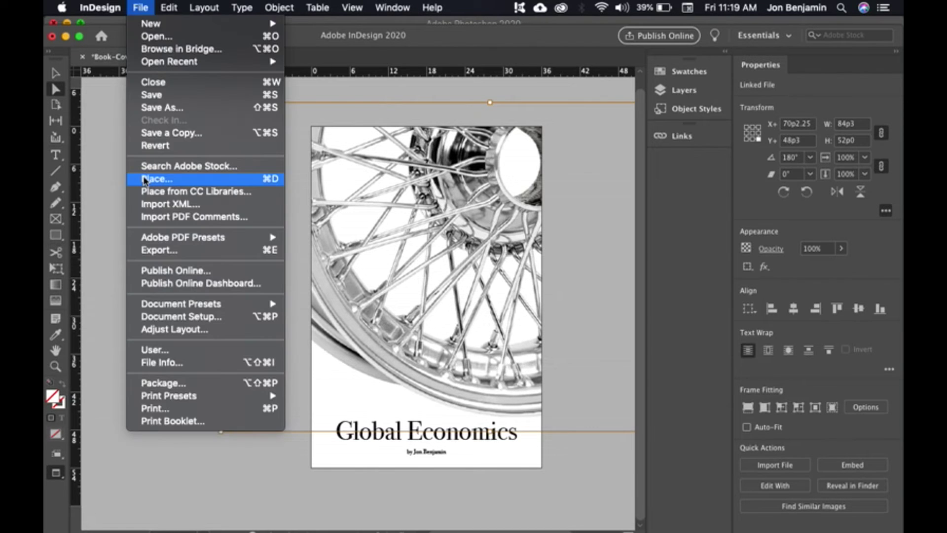
pyautogui.click(145, 179)
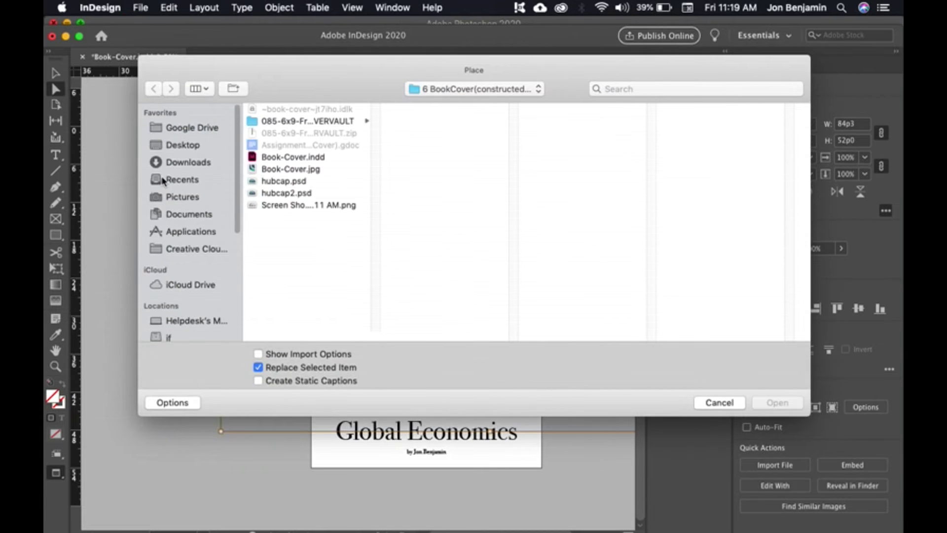
pyautogui.click(293, 193)
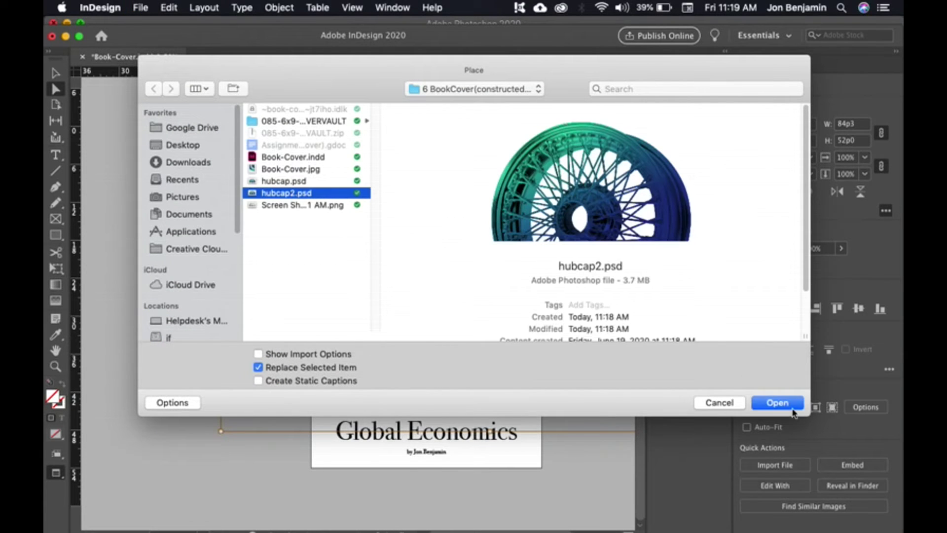
pyautogui.click(777, 402)
pyautogui.press('super+shift+a')
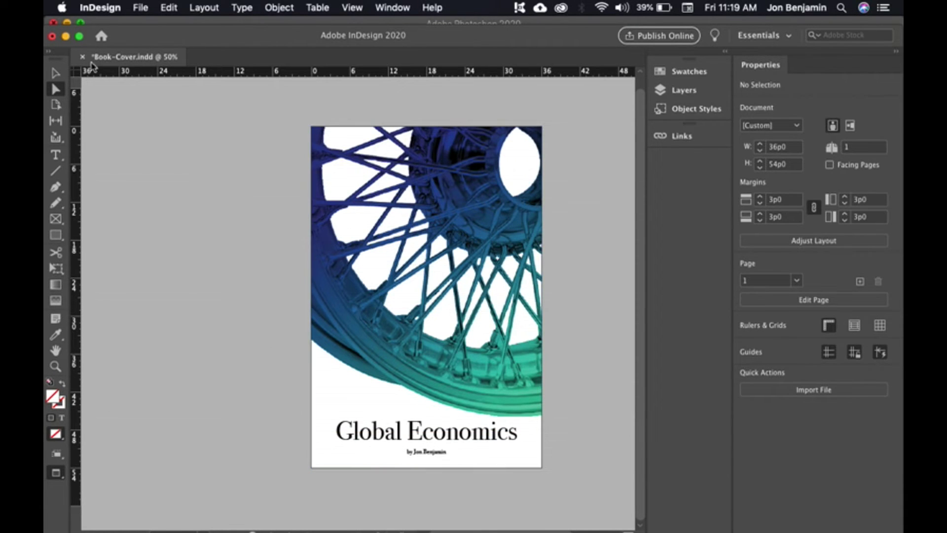
# - Select the wheel's picture frame on the cover with the Selection tool
pyautogui.press('v')
pyautogui.click(146, 133)
pyautogui.click(426, 296)
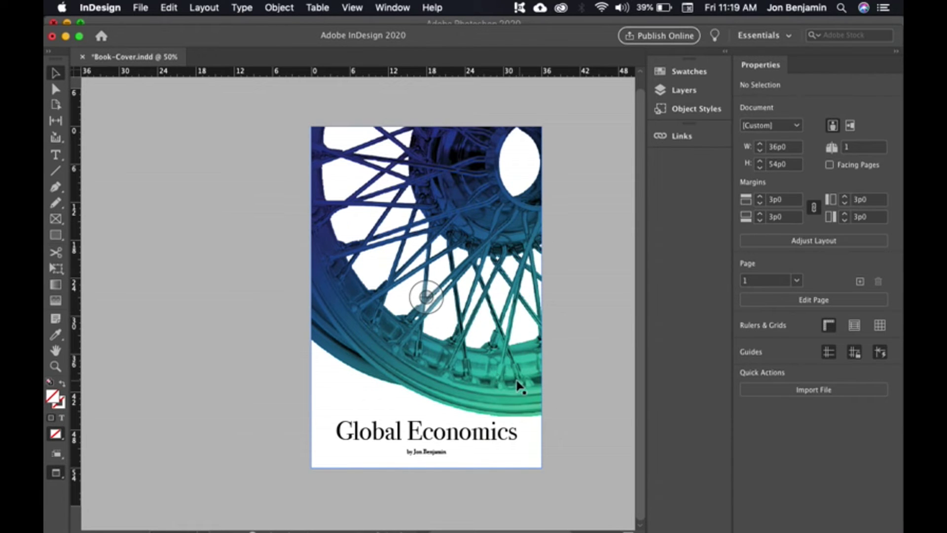
pyautogui.click(426, 296)
# - Switch to Photoshop and rename Layer 2 as gradient
pyautogui.press('super+Tab')
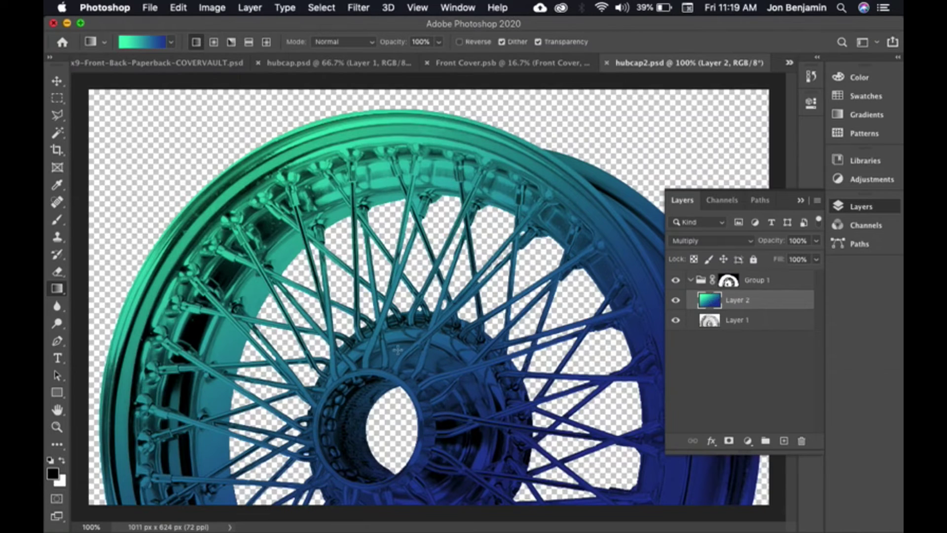
pyautogui.doubleClick(738, 300)
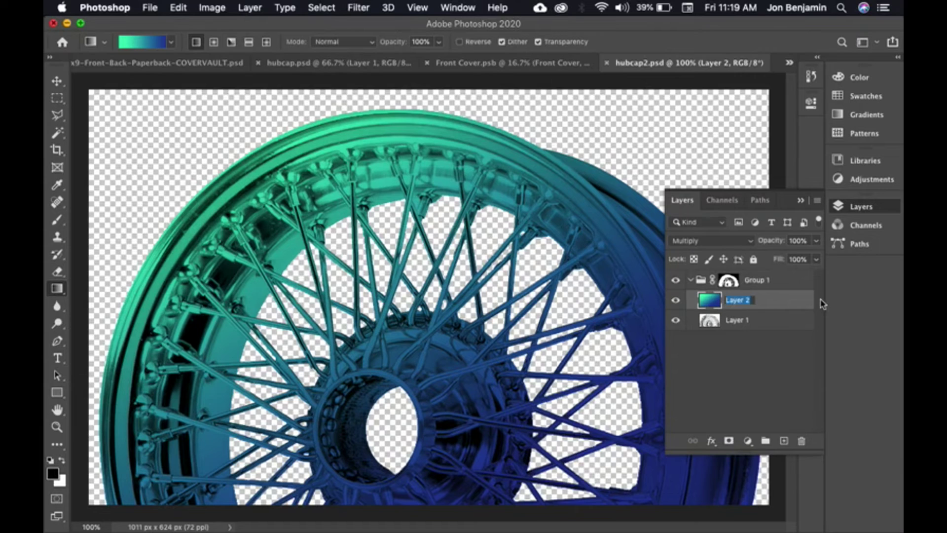
pyautogui.write('gradient')
pyautogui.press('Return')
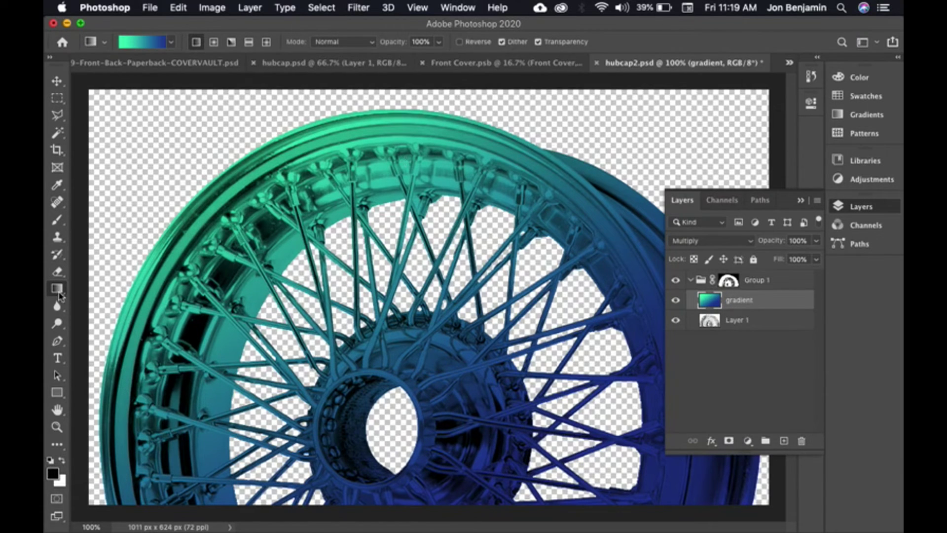
# - Redraw the mint-to-blue gradient diagonally from the wheel's upper-left rim to below its lower right on the gradient layer, and save hubcap2.psd
pyautogui.click(171, 44)
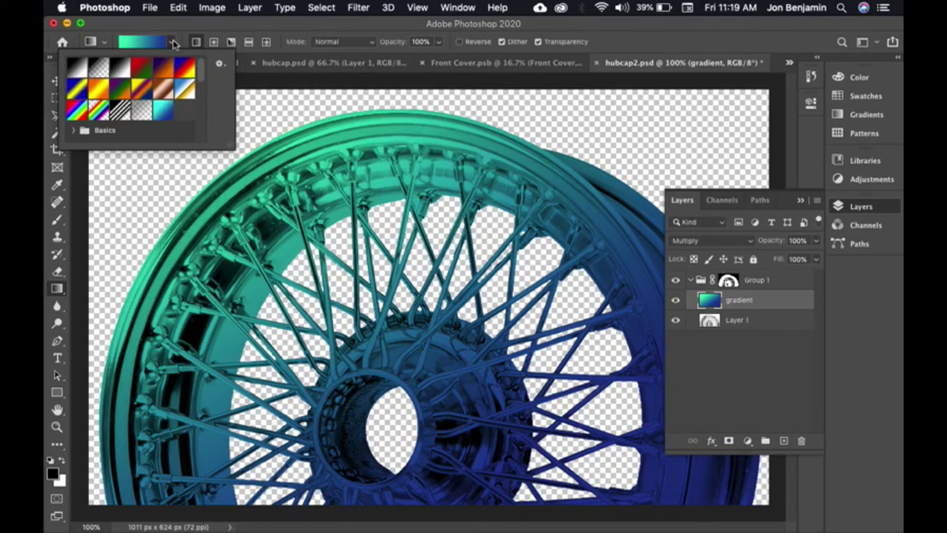
pyautogui.click(147, 40)
pyautogui.click(588, 142)
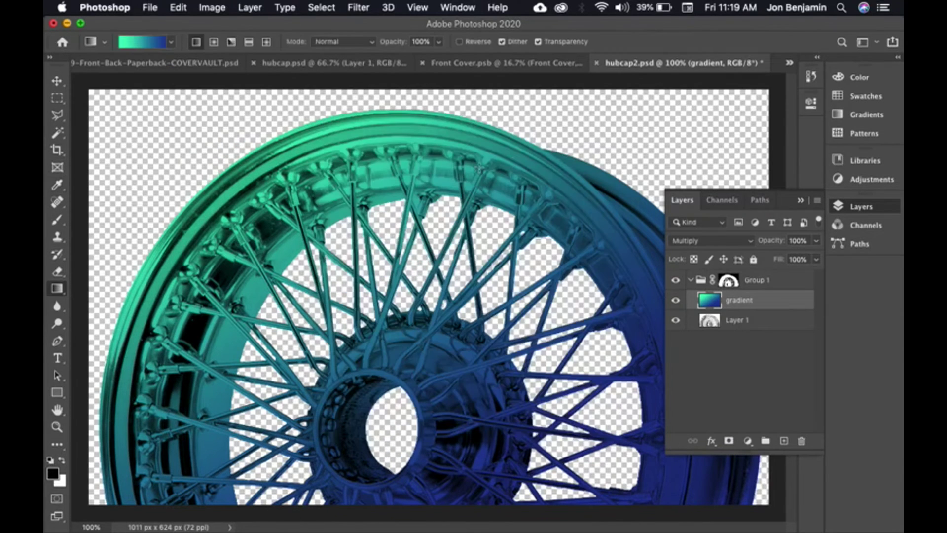
pyautogui.moveTo(270, 181); pyautogui.dragTo(606, 519)
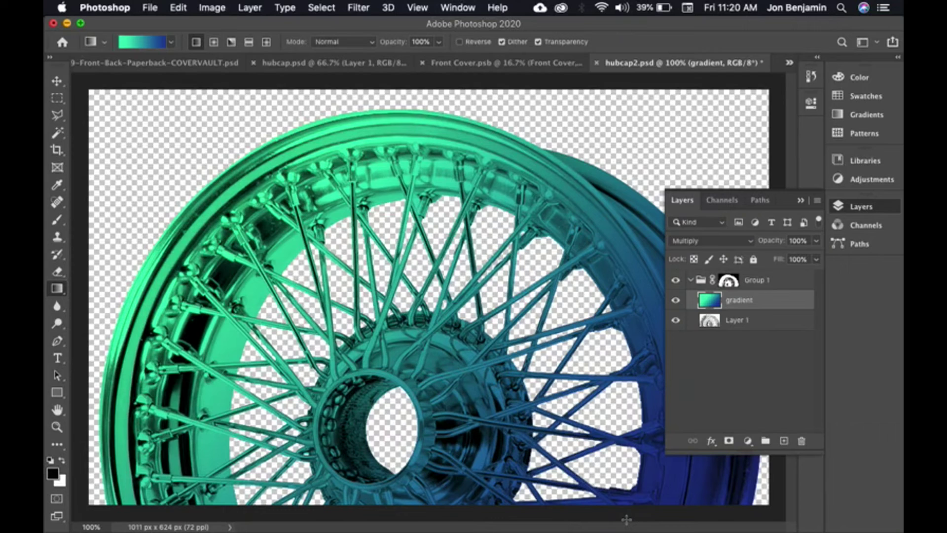
pyautogui.press('super+s')
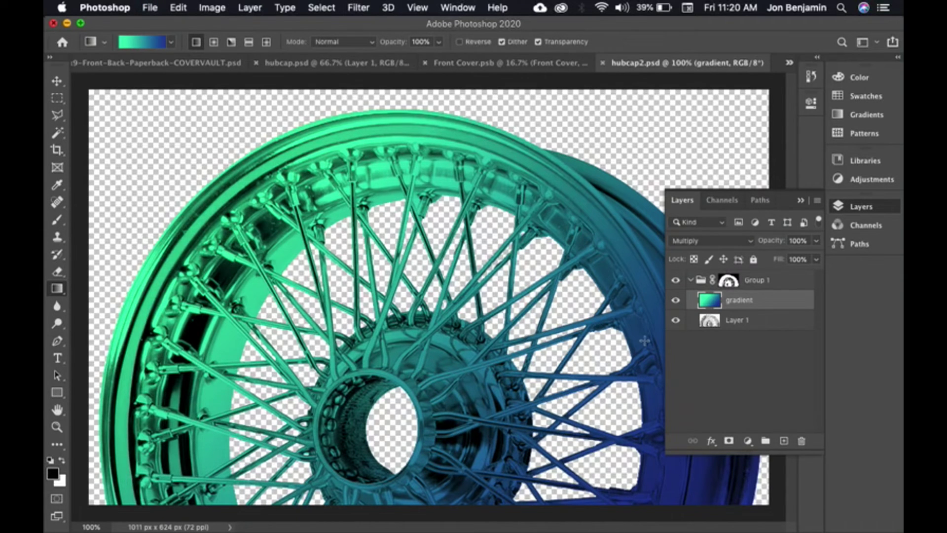
# - Switch to InDesign and update the modified hubcap2.psd link on the book cover
pyautogui.press('super+Tab')
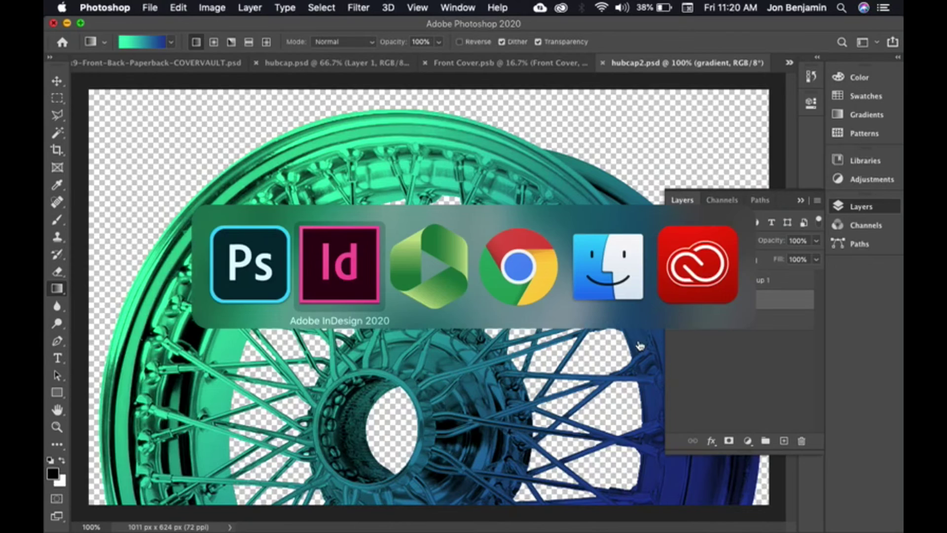
pyautogui.click(424, 297)
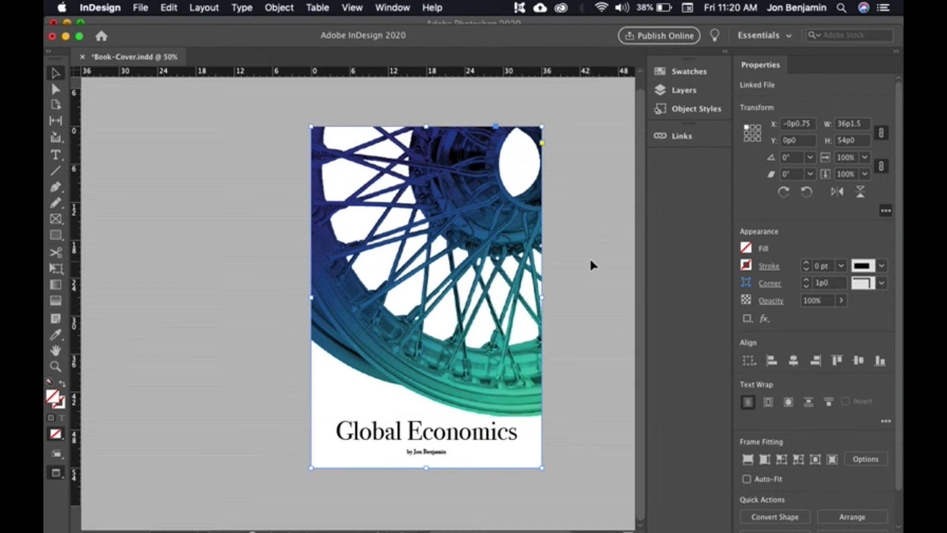
pyautogui.click(390, 8)
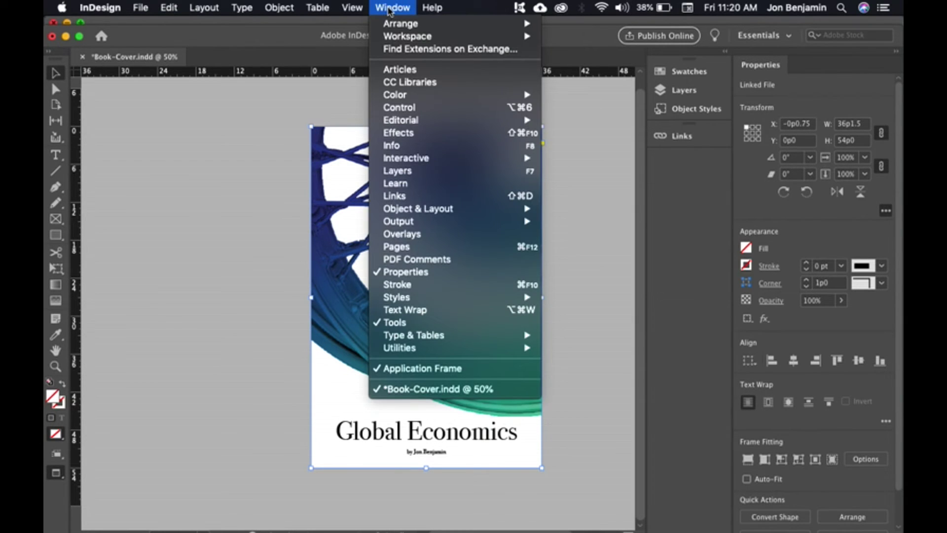
pyautogui.click(419, 196)
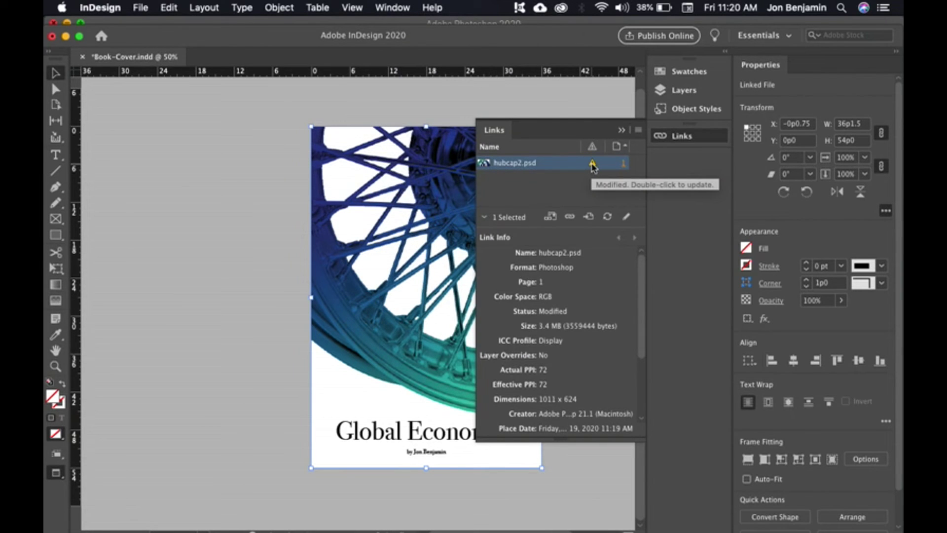
pyautogui.doubleClick(592, 163)
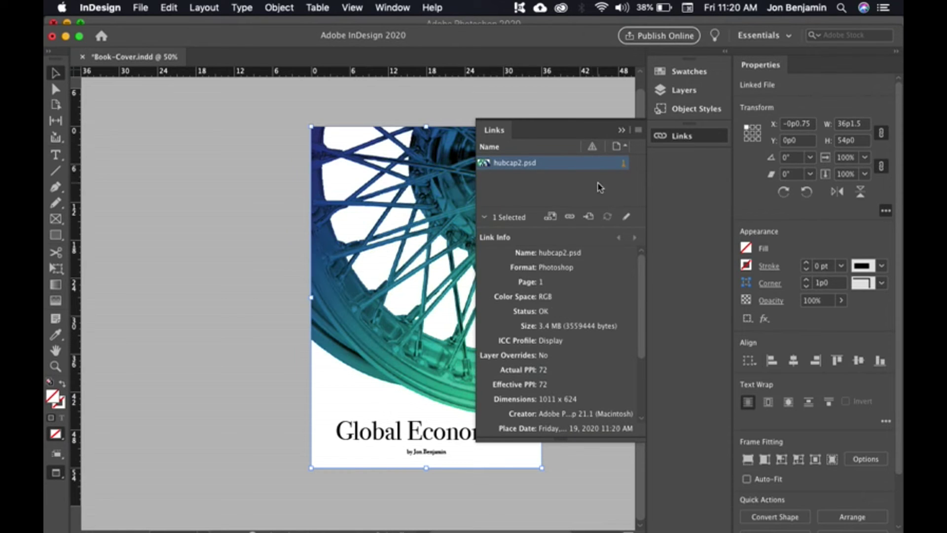
pyautogui.click(621, 129)
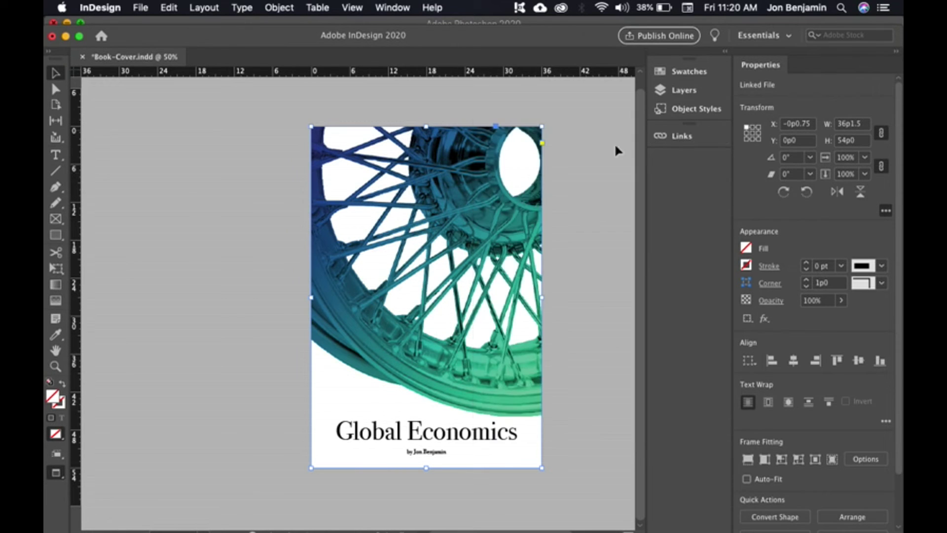
# - Save the cover document and export all pages as Book-Cover.jpg in RGB at maximum quality and 300 ppi, replacing the existing file
pyautogui.click(580, 482)
pyautogui.press('super+s')
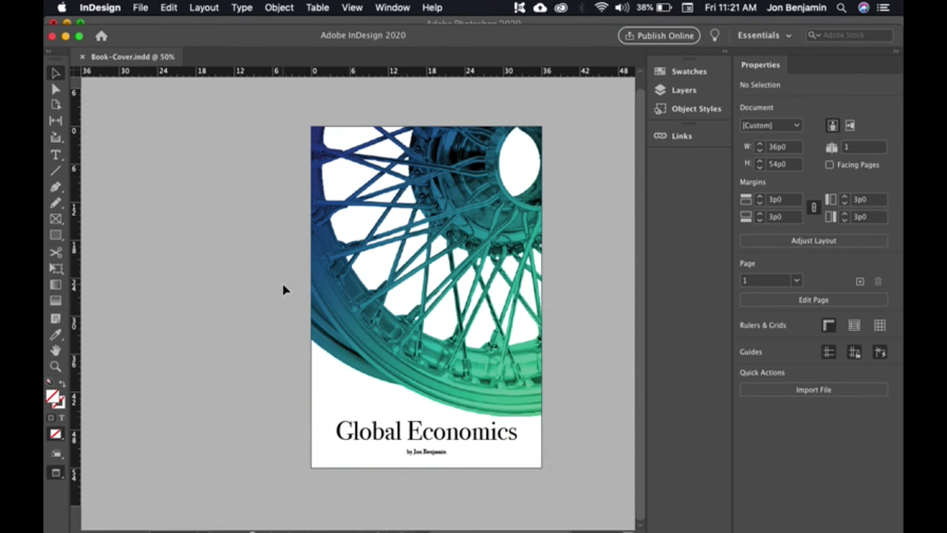
pyautogui.click(141, 9)
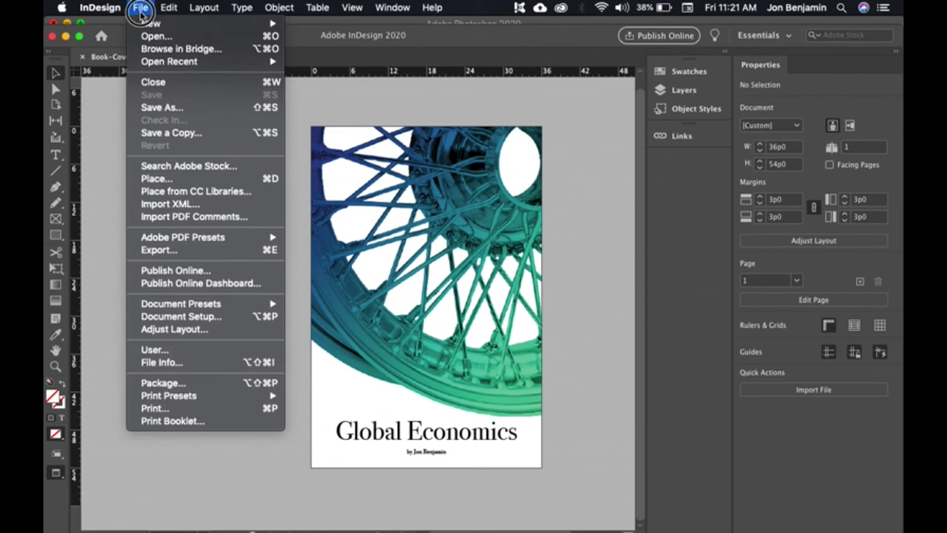
pyautogui.click(187, 251)
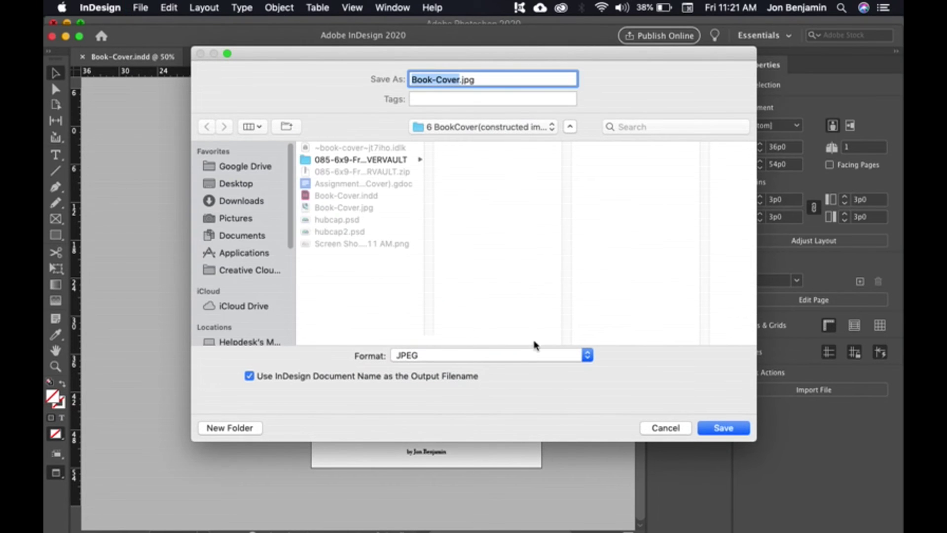
pyautogui.click(724, 427)
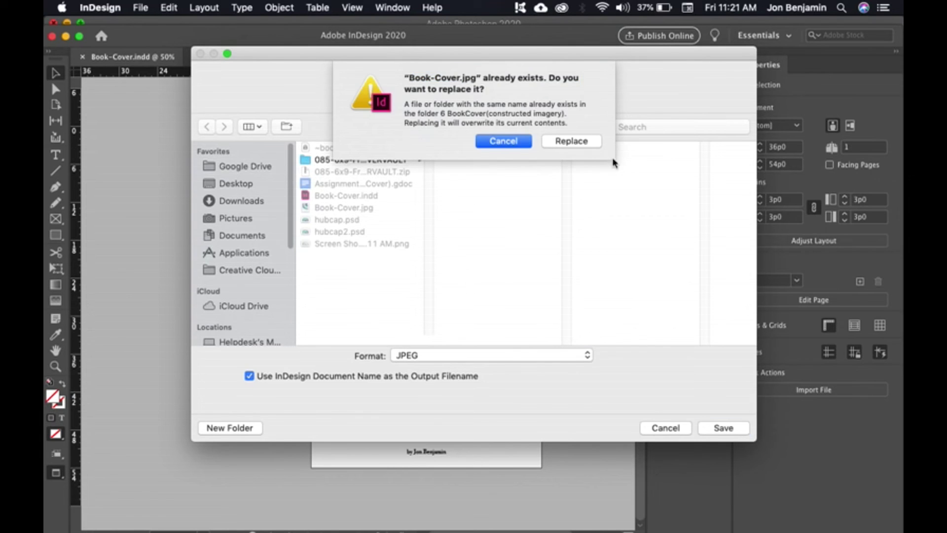
pyautogui.click(567, 143)
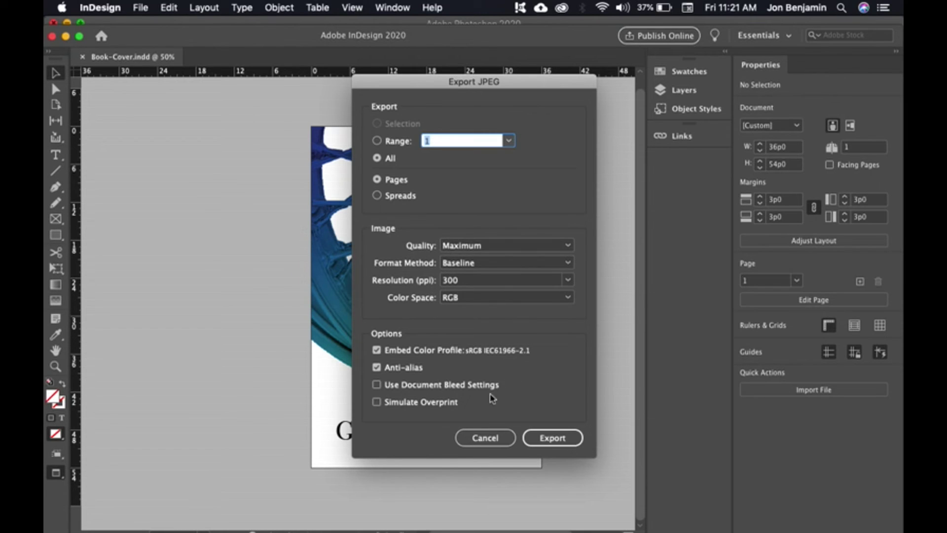
pyautogui.click(564, 438)
# - Switch to Chrome and review Covervault's 6 x 9 Front & Back Paperback Book Mockup page down to the Photoshop PSD download and file info
pyautogui.moveTo(45, 253)
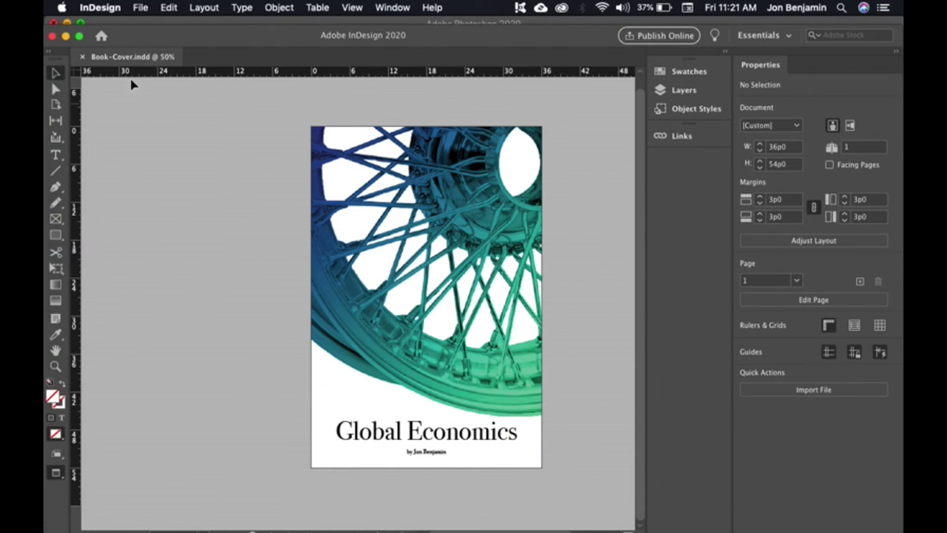
pyautogui.moveTo(133, 34); pyautogui.dragTo(170, 96)
pyautogui.click(168, 66)
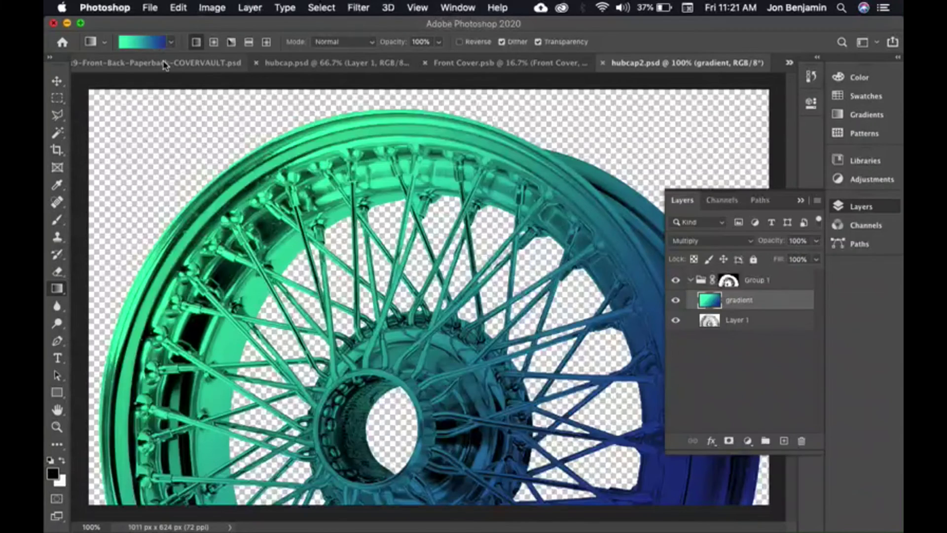
pyautogui.press('super+Tab')
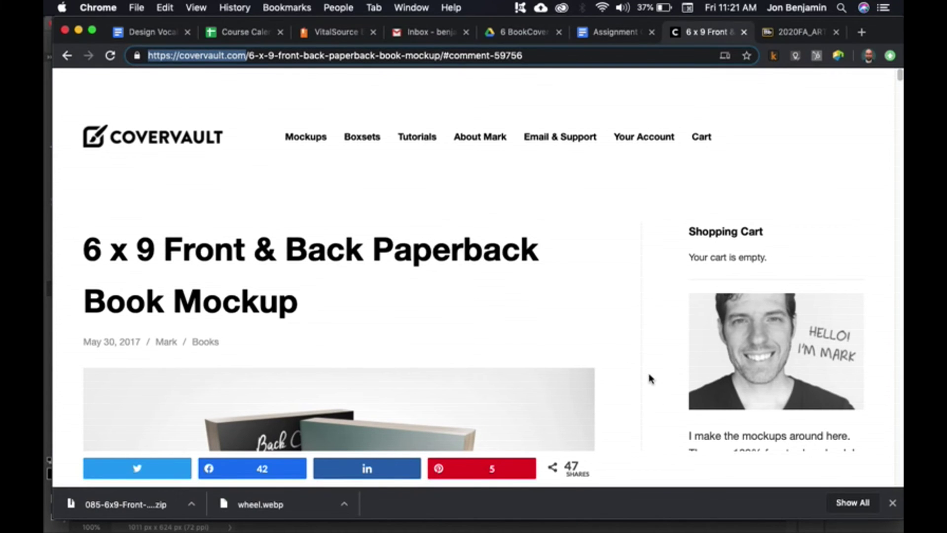
pyautogui.scroll(-2, 647, 375)
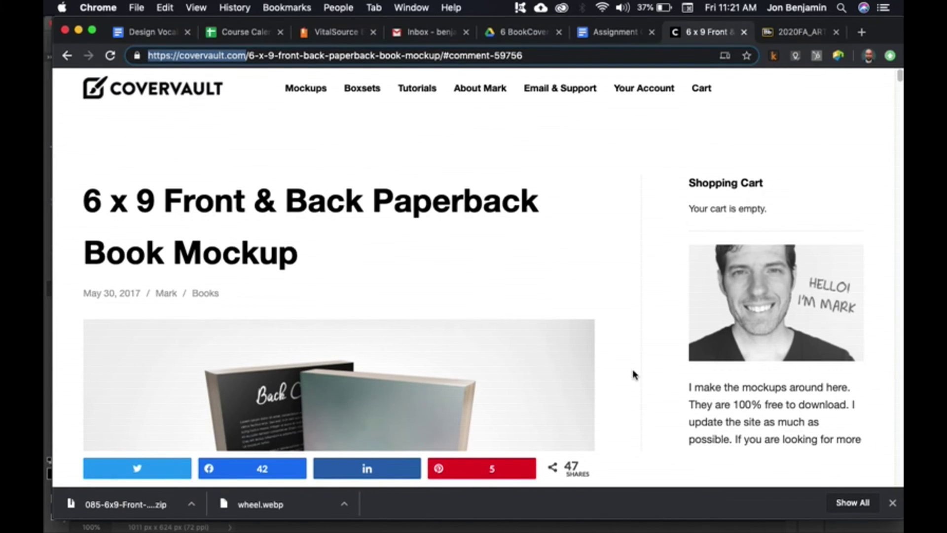
pyautogui.scroll(-4, 650, 367)
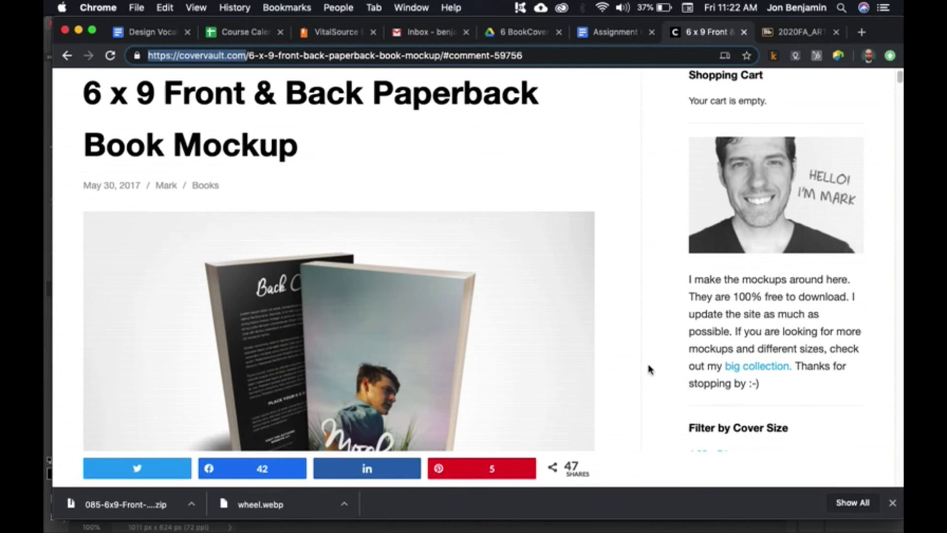
pyautogui.scroll(-2, 650, 368)
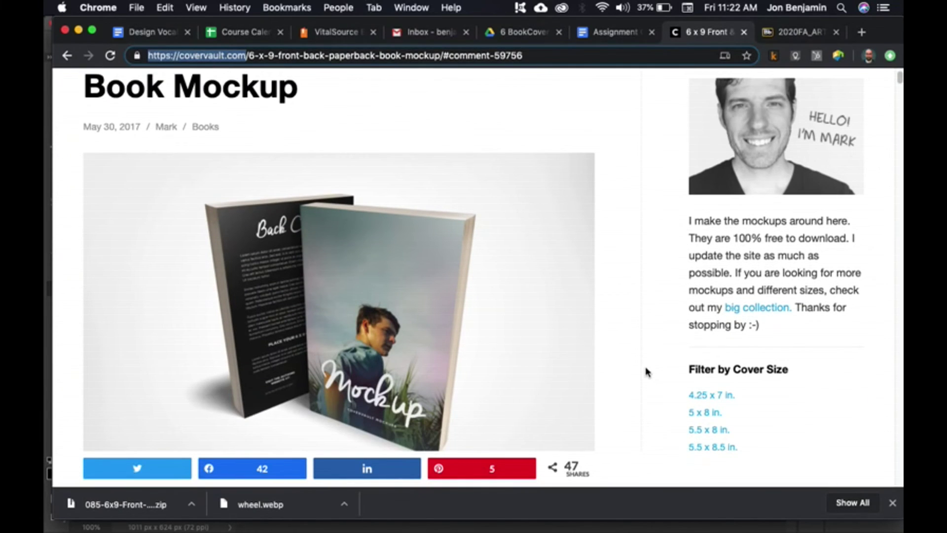
pyautogui.scroll(-12, 647, 372)
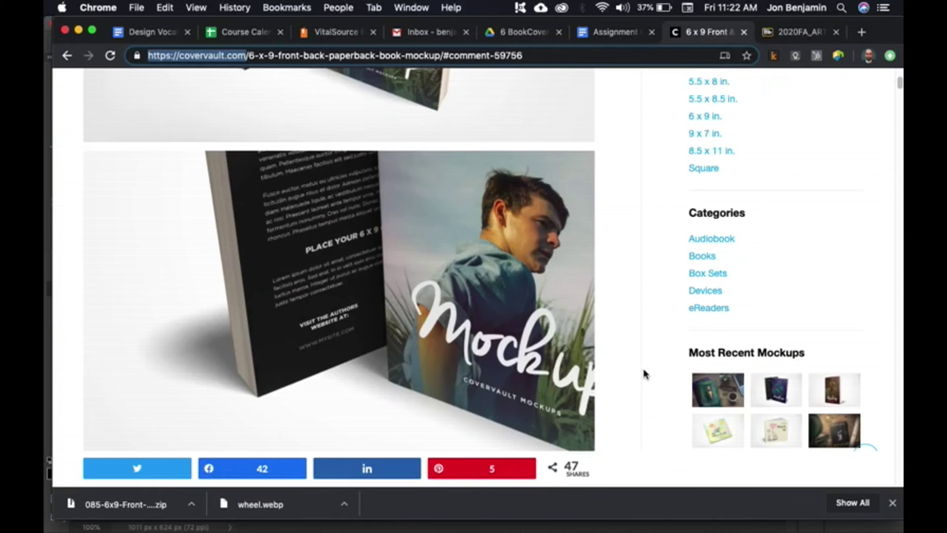
pyautogui.scroll(-10, 644, 373)
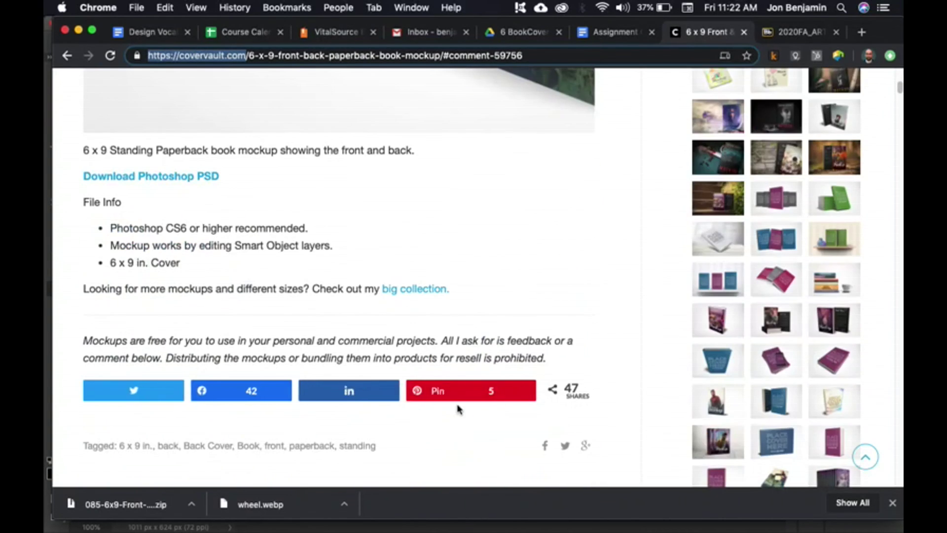
# - Switch to Photoshop and close the open Front Cover.psb document to return to the paperback mockup
pyautogui.press('super+Tab')
pyautogui.click(466, 62)
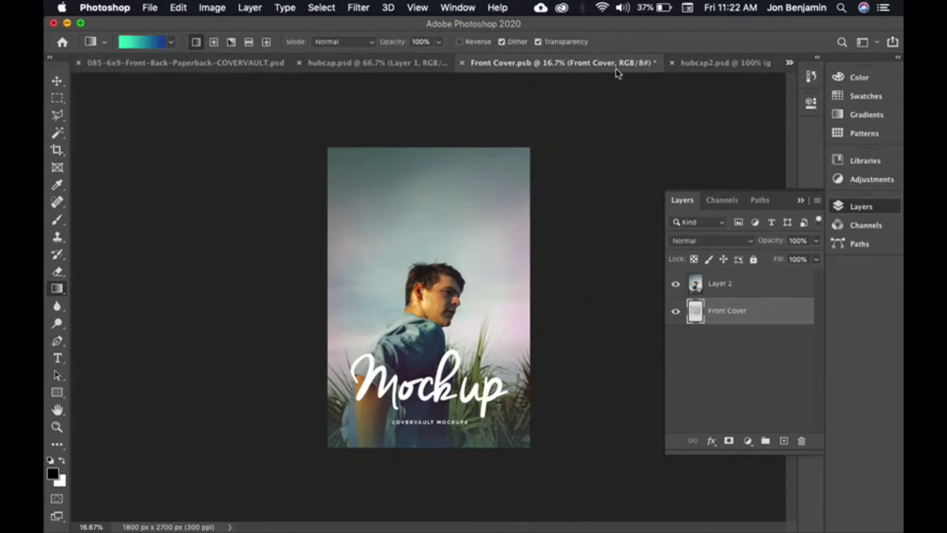
pyautogui.click(461, 63)
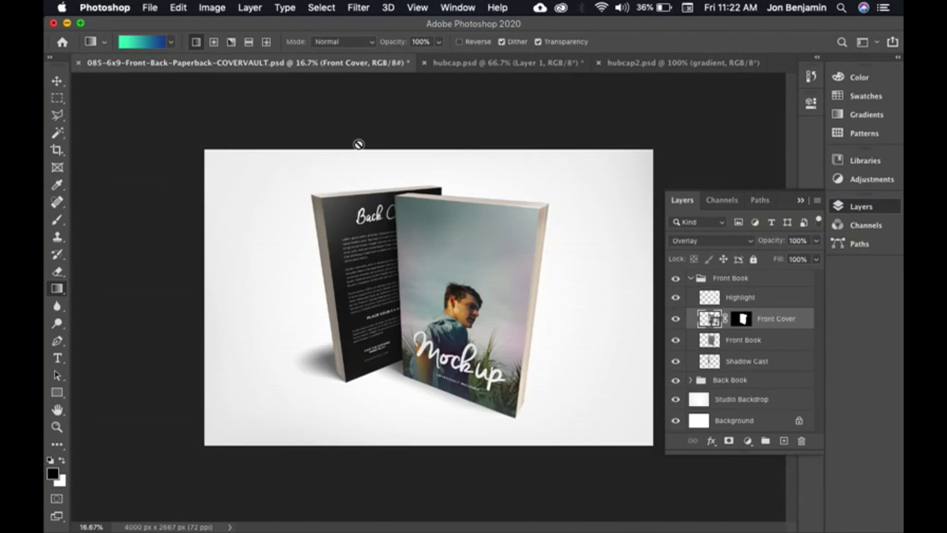
# - Examine the Front Book group by hiding and reshowing its Highlight, Front Cover, Front Book and Shadow Cast layers in turn
pyautogui.click(690, 279)
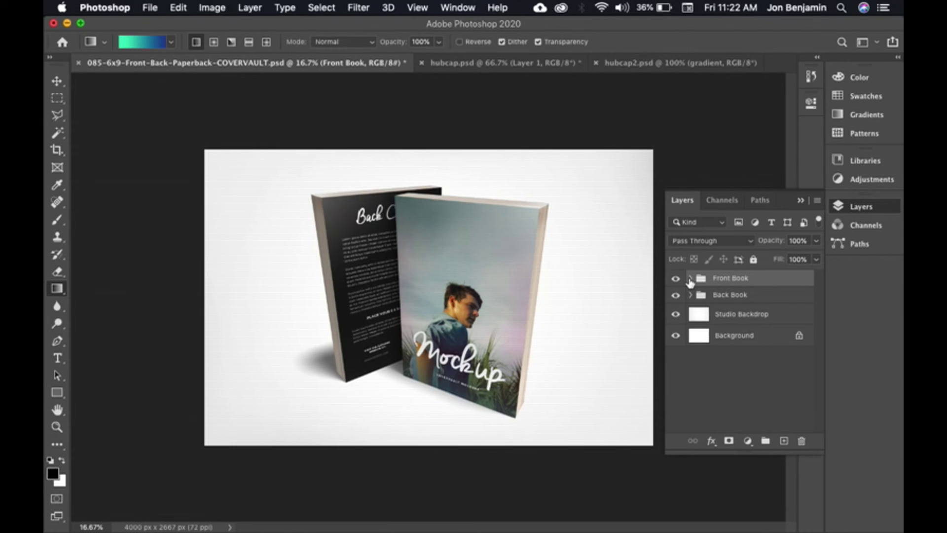
pyautogui.click(690, 279)
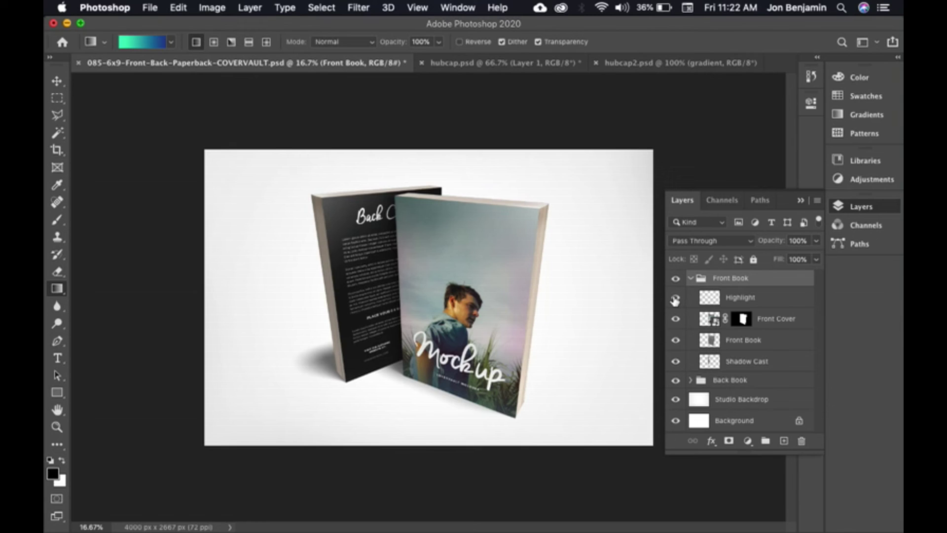
pyautogui.click(675, 297)
pyautogui.click(675, 298)
pyautogui.click(675, 298)
pyautogui.click(675, 297)
pyautogui.click(675, 320)
pyautogui.click(675, 319)
pyautogui.click(675, 320)
pyautogui.click(675, 319)
pyautogui.click(675, 319)
pyautogui.click(675, 319)
pyautogui.click(675, 340)
pyautogui.click(676, 340)
pyautogui.click(675, 361)
pyautogui.click(677, 362)
# - Open the Front Cover smart object's contents and place Book-Cover.jpg from the 6 BookCover(constructed imagery) folder at full canvas size
pyautogui.doubleClick(711, 321)
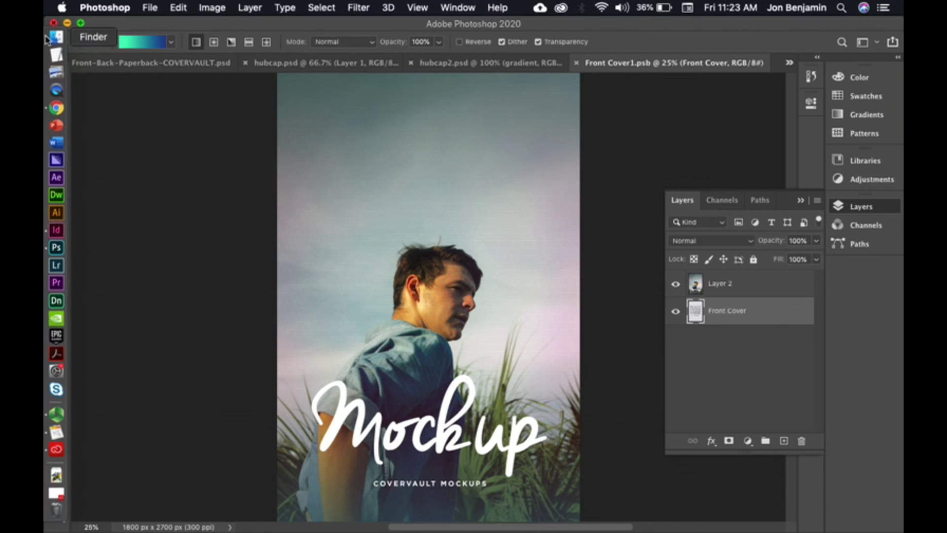
pyautogui.click(56, 37)
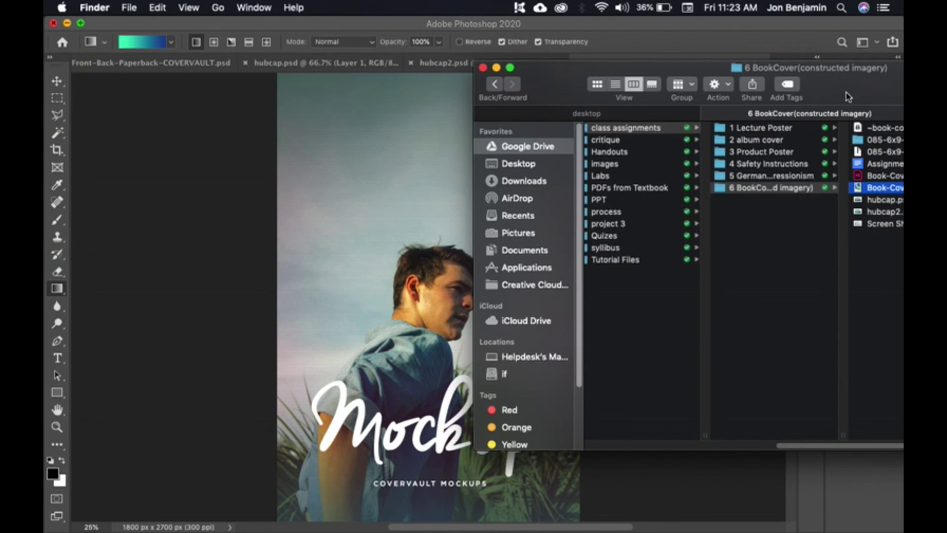
pyautogui.moveTo(873, 187); pyautogui.dragTo(425, 221)
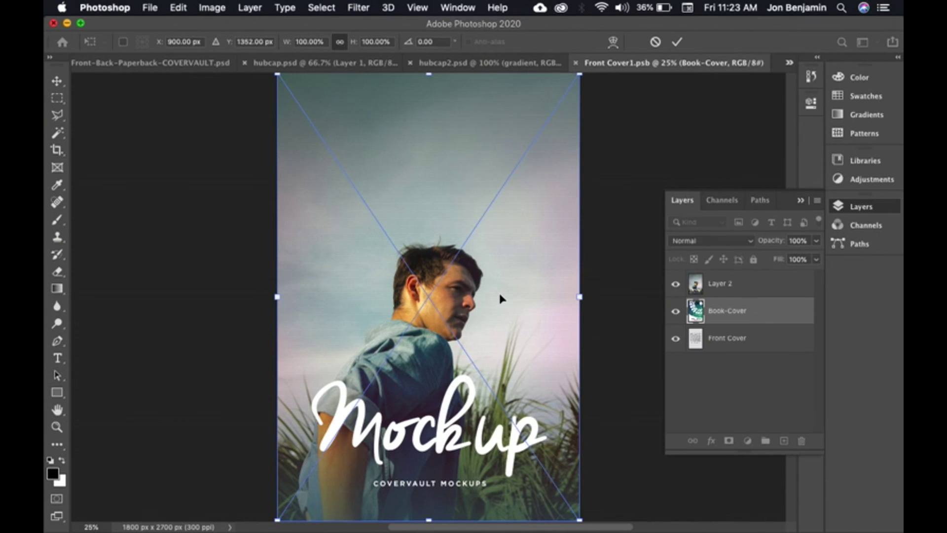
pyautogui.press('Return')
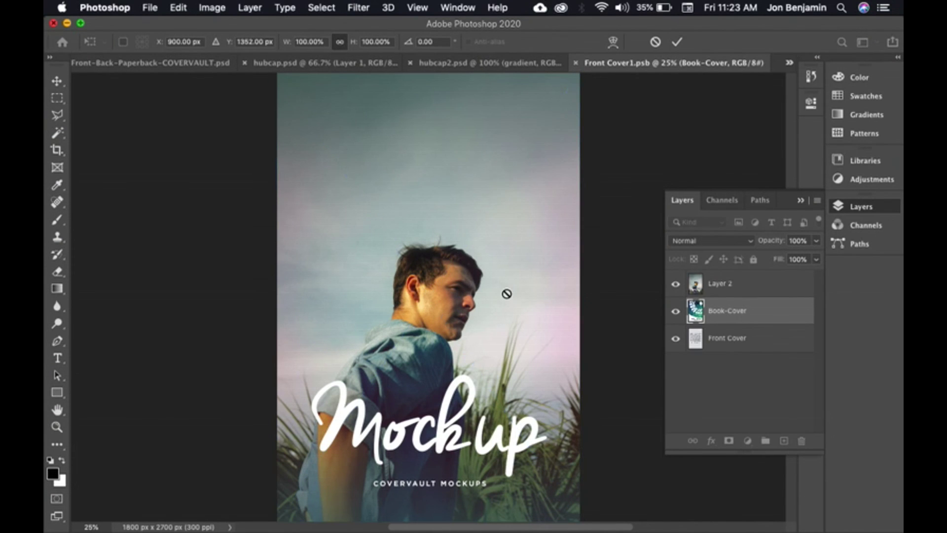
pyautogui.press('g')
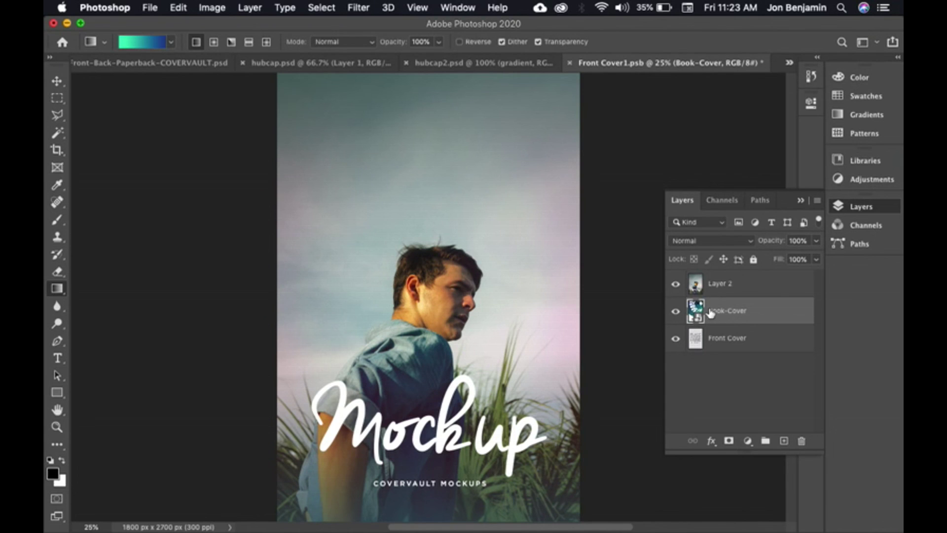
# - Move the Book-Cover layer above Layer 2 and delete Layer 2 with the sample cover artwork
pyautogui.moveTo(716, 309); pyautogui.dragTo(725, 284)
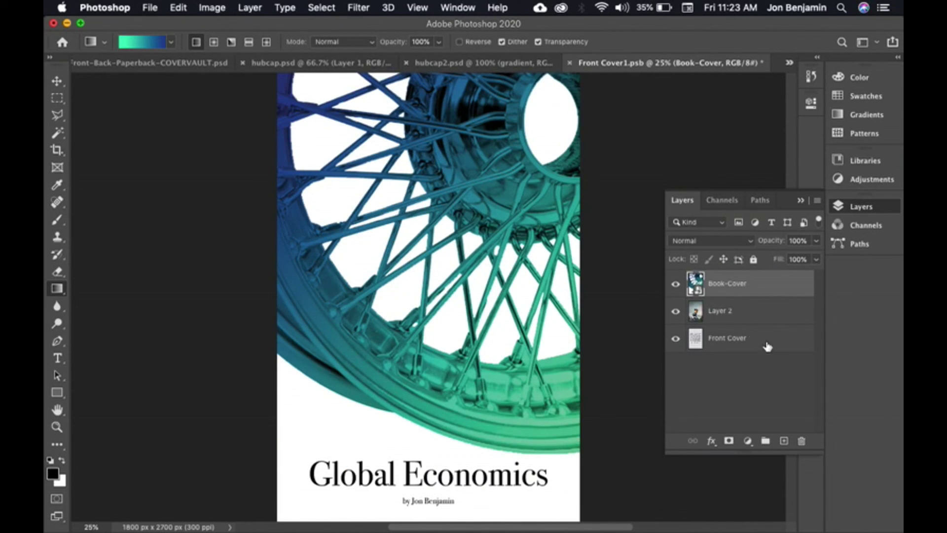
pyautogui.click(728, 314)
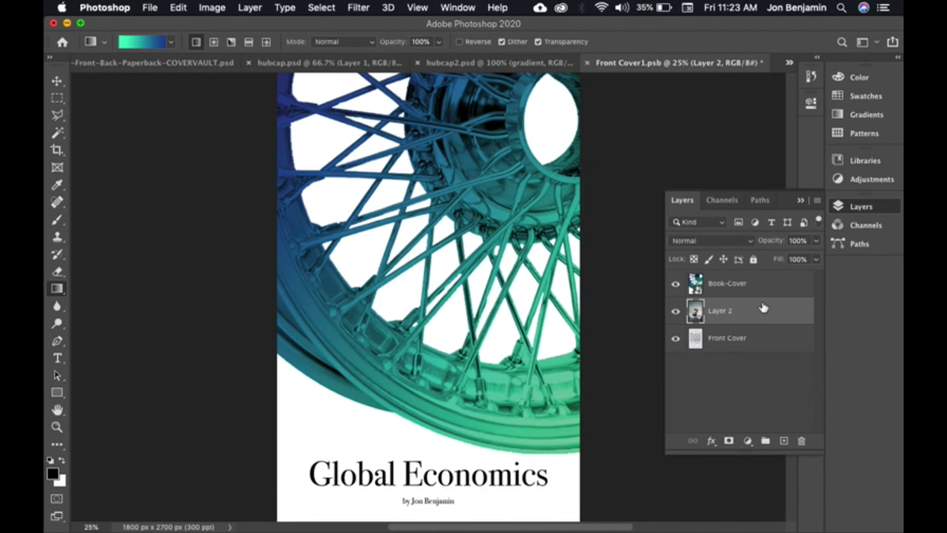
pyautogui.press('super+e')
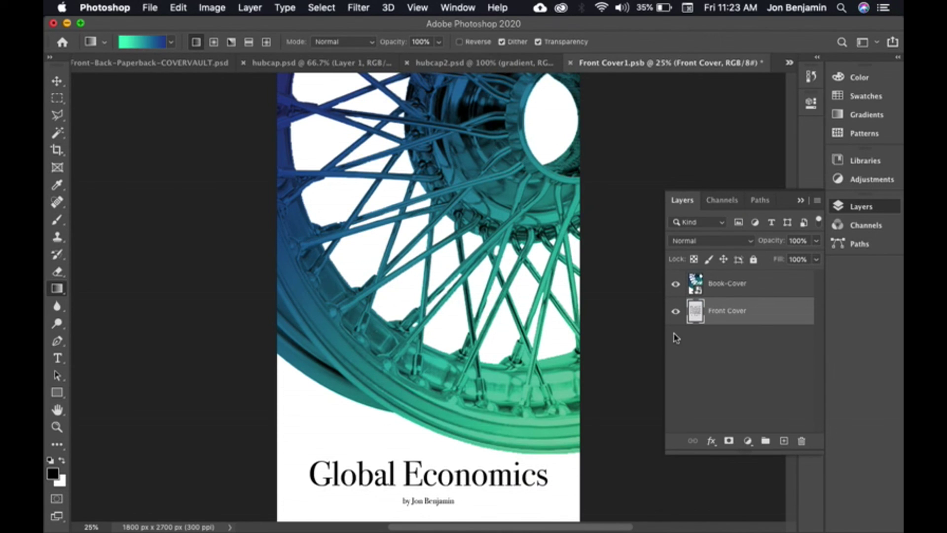
# - Save and close Front Cover1.psb, and deselect all layers in the mockup with the Move tool
pyautogui.press('super+s')
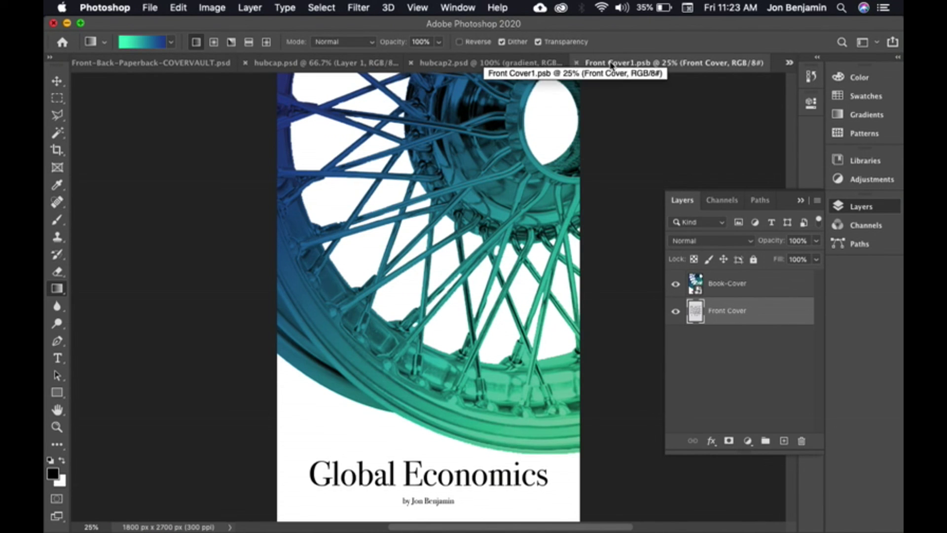
pyautogui.click(576, 63)
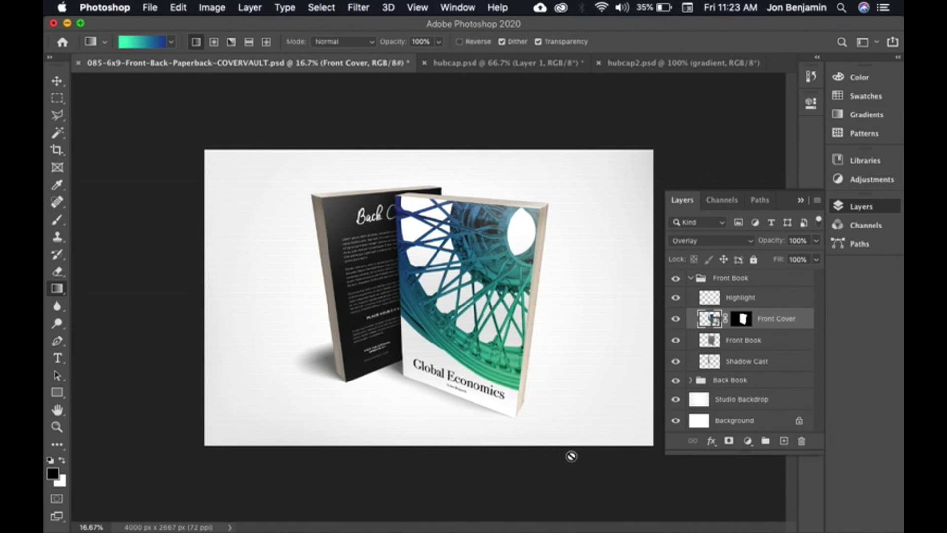
pyautogui.click(58, 81)
pyautogui.click(428, 115)
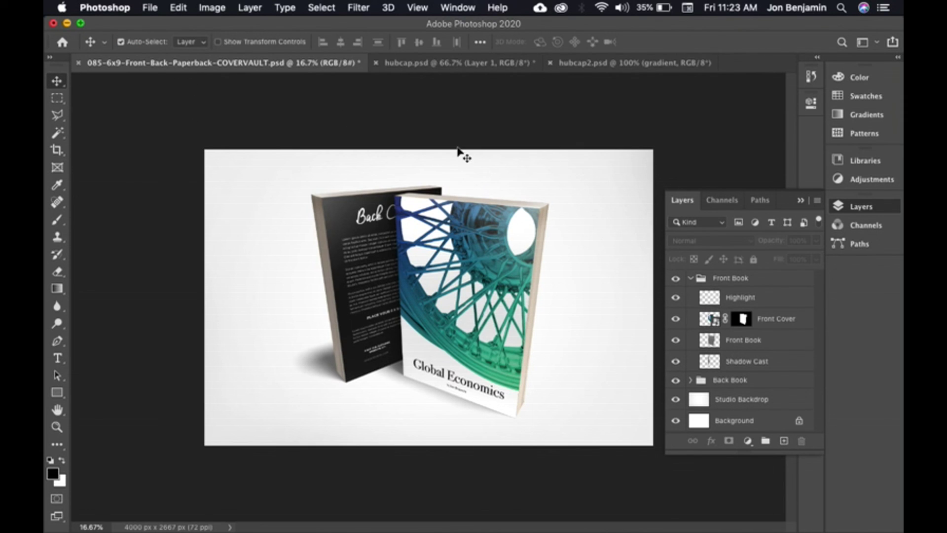
# - Save the mockup under its existing name in Photoshop format with layers and alpha channels in the 085-6x9-Front-Back-Paperback-COVERVAULT folder
pyautogui.click(150, 7)
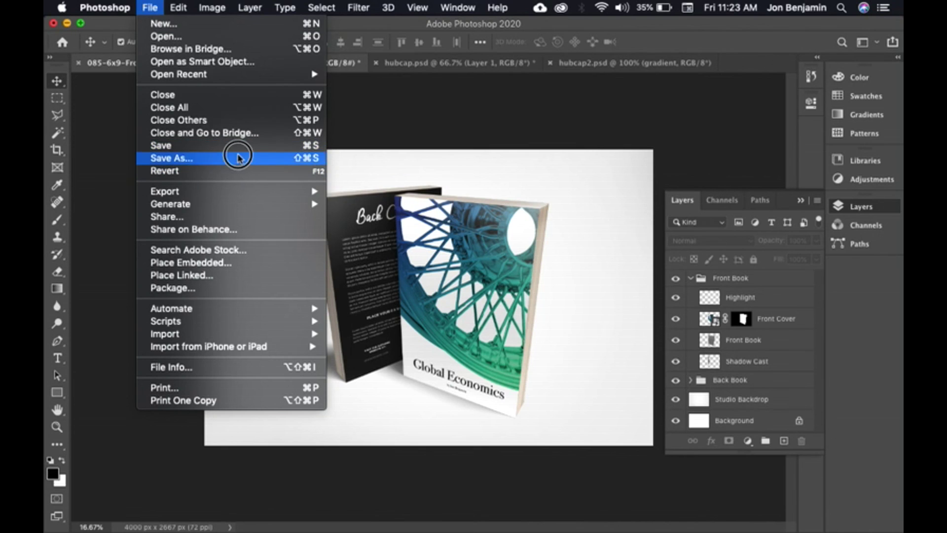
pyautogui.click(240, 158)
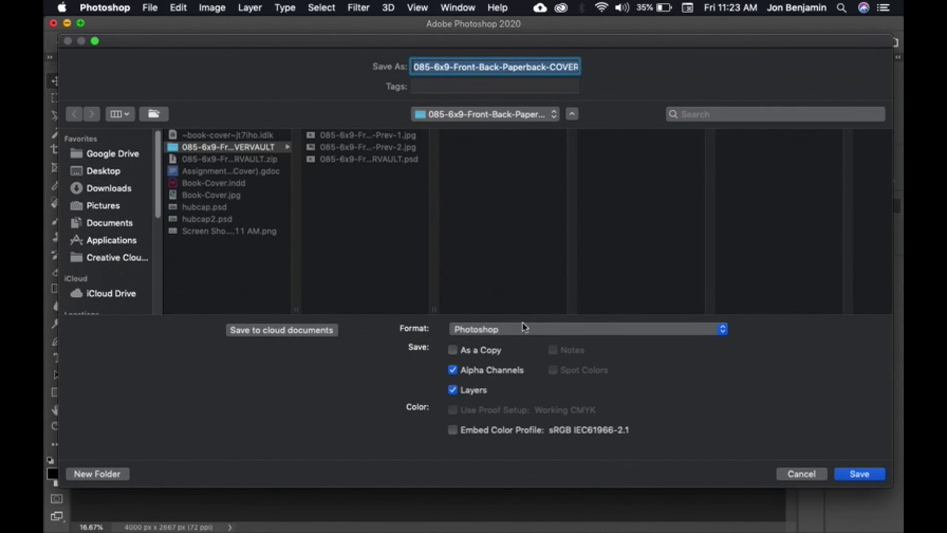
pyautogui.click(523, 328)
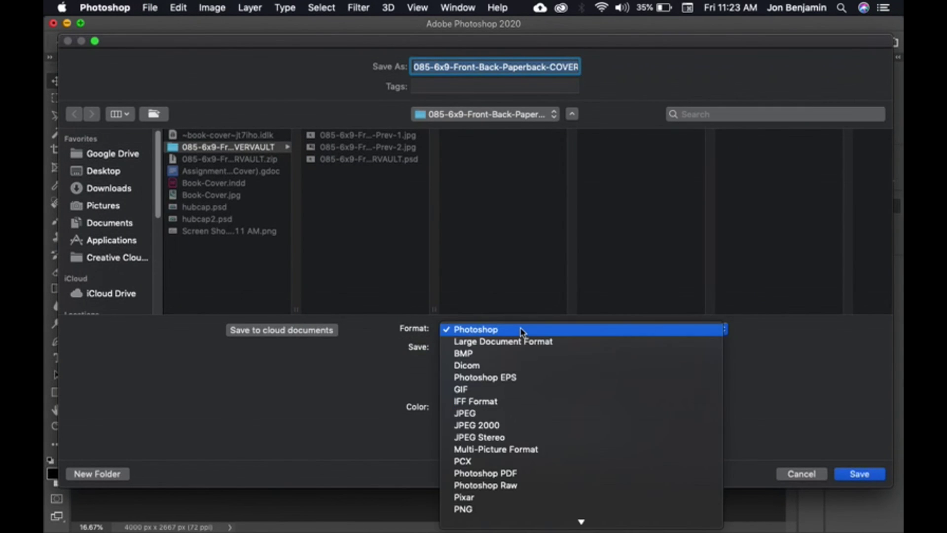
pyautogui.click(499, 415)
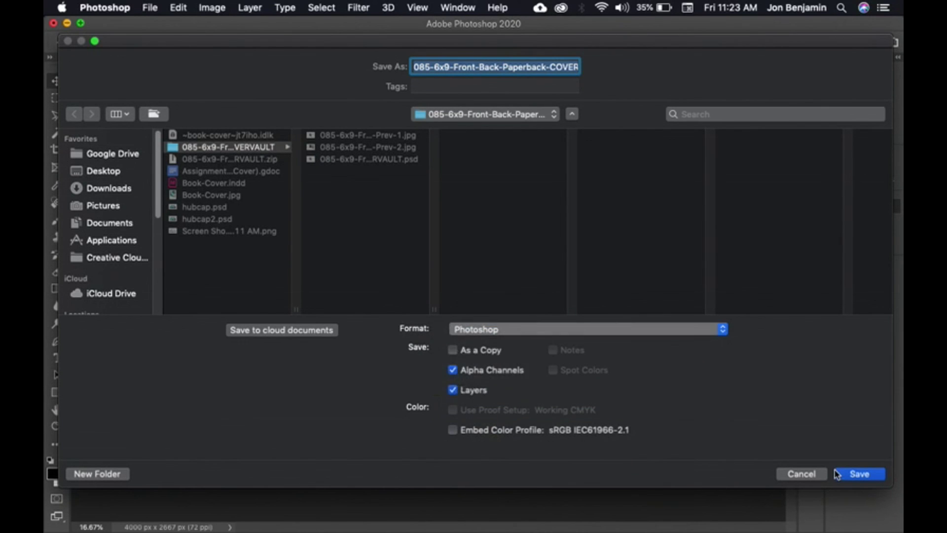
pyautogui.press('Return')
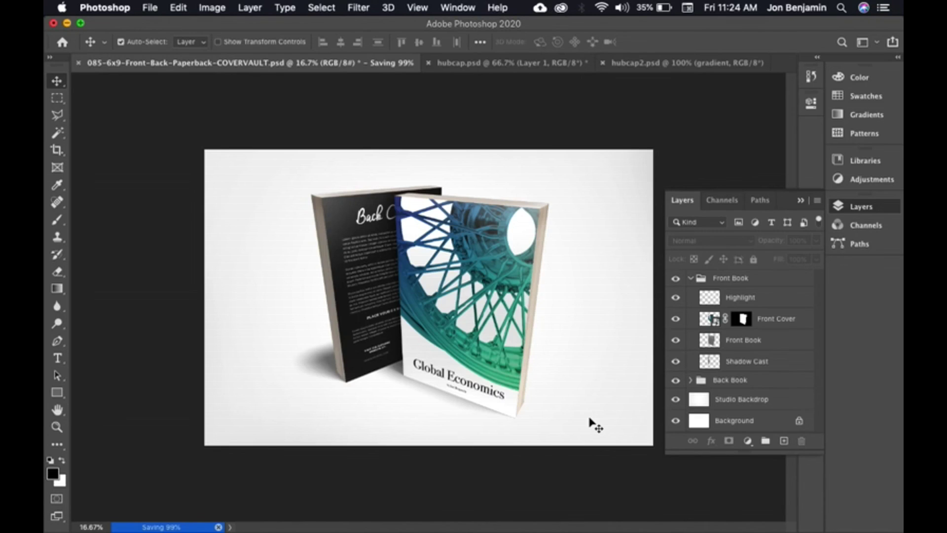